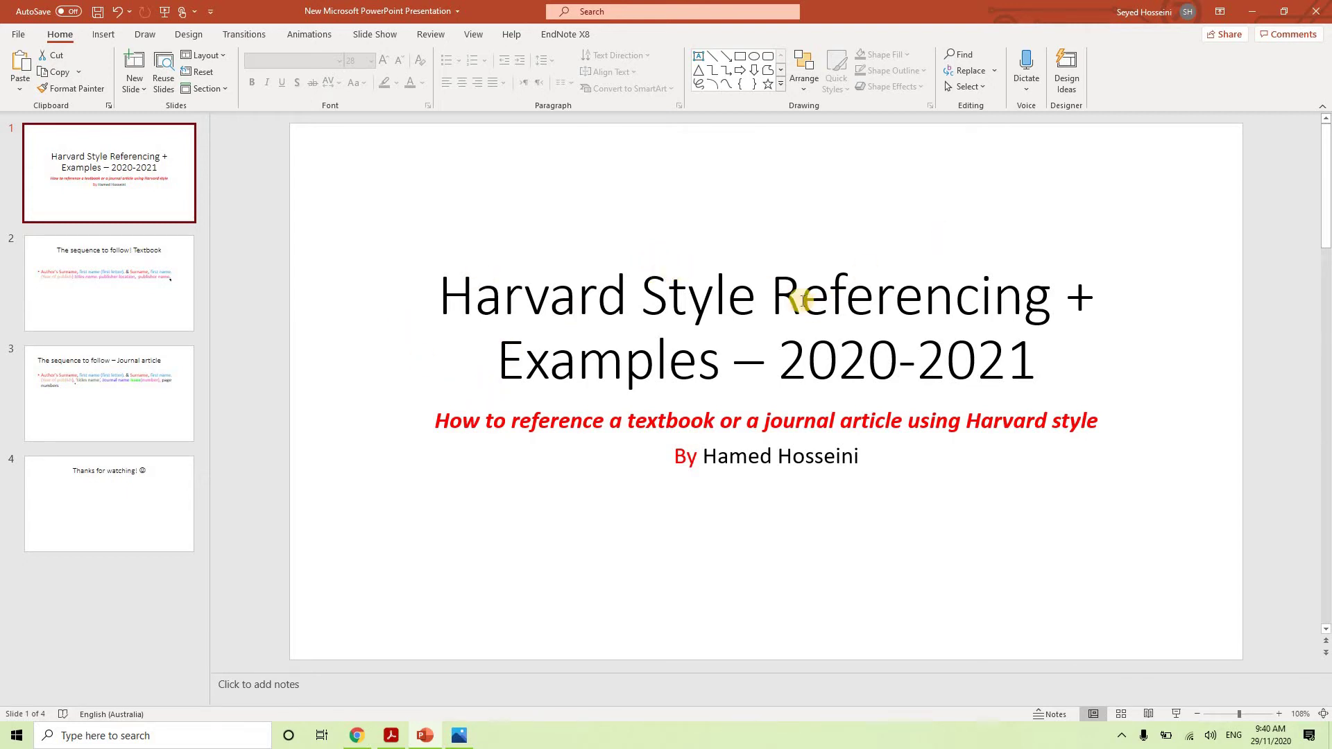
Step: Show slide 2, 'The sequence to follow! Textbook', and bring up the Draw tab
{"action": "left_click", "coordinate": [100, 265]}
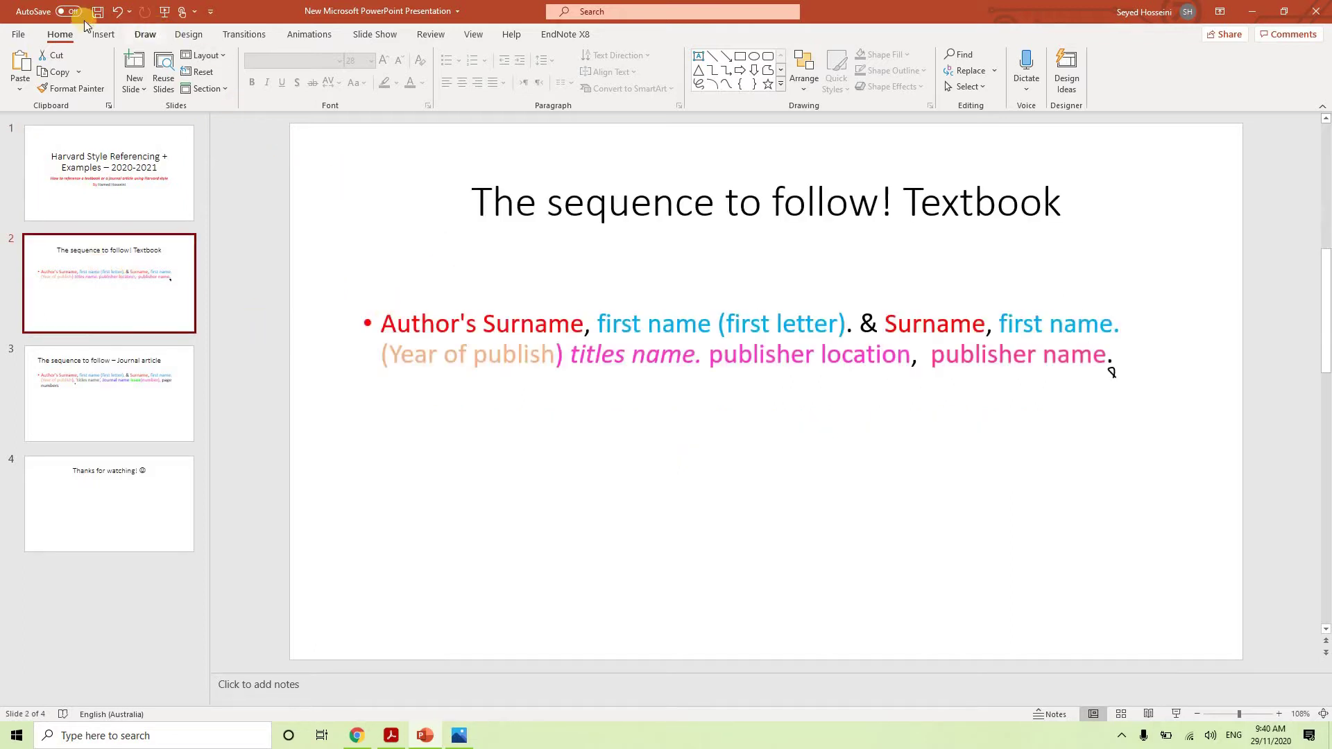
{"action": "left_click", "coordinate": [103, 34]}
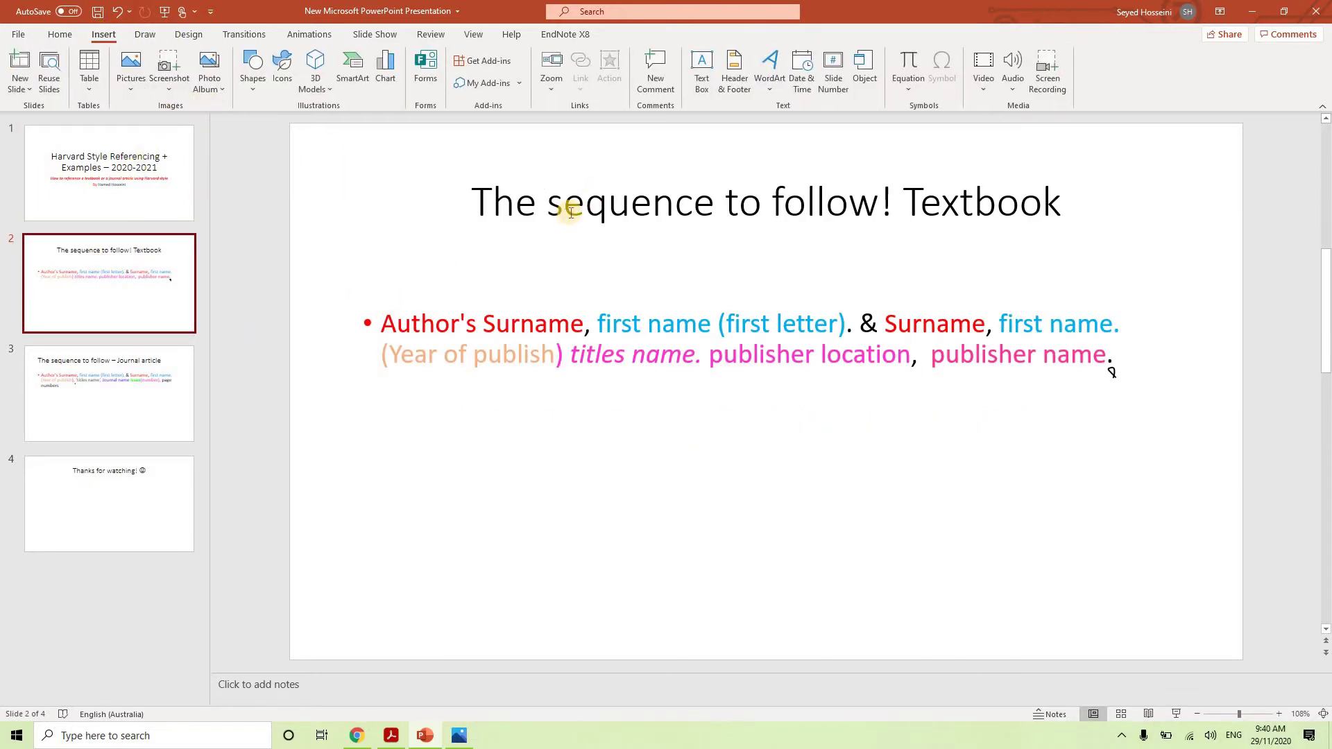
Step: With the black pen, draw a line above the textbook format and a mark at '&'
{"action": "left_click", "coordinate": [145, 34]}
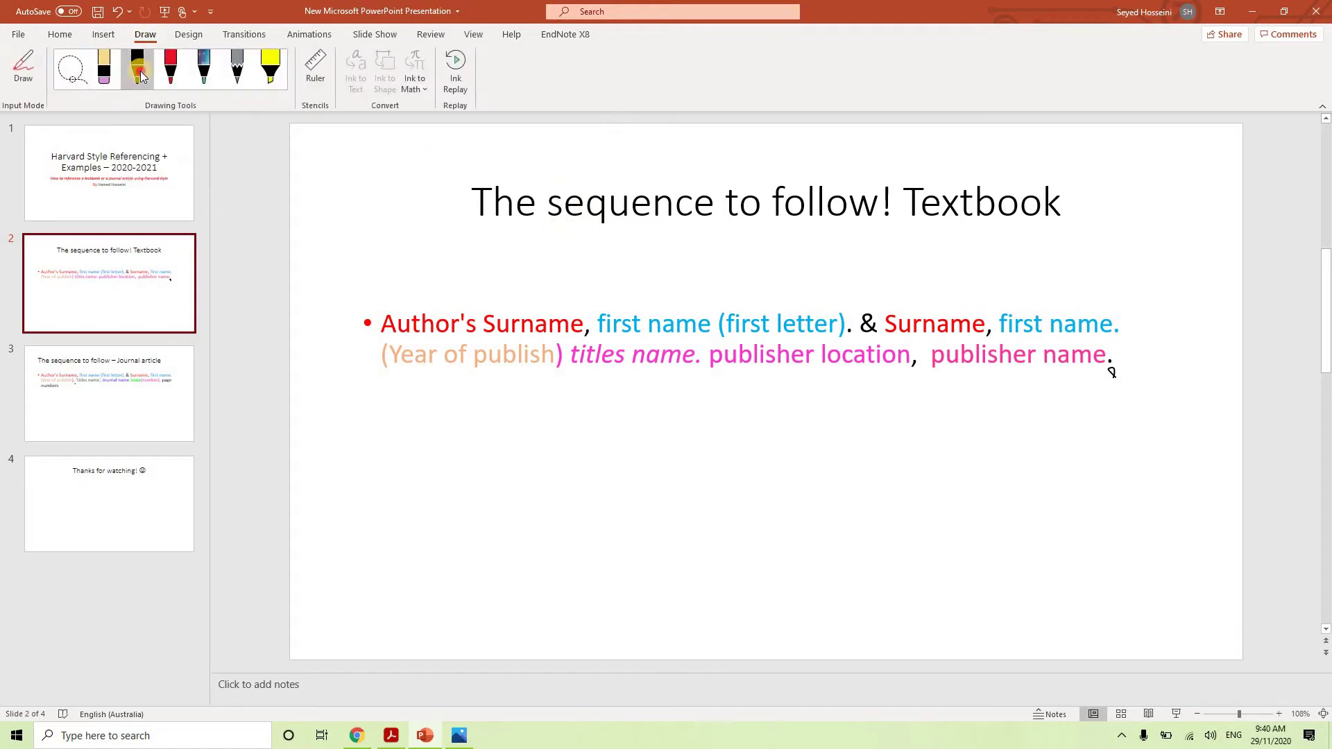
{"action": "left_click", "coordinate": [137, 66]}
{"action": "mouse_move", "coordinate": [363, 288]}
{"action": "left_mouse_down"}
{"action": "mouse_move", "coordinate": [938, 272]}
{"action": "mouse_move", "coordinate": [1069, 293]}
{"action": "left_mouse_up"}
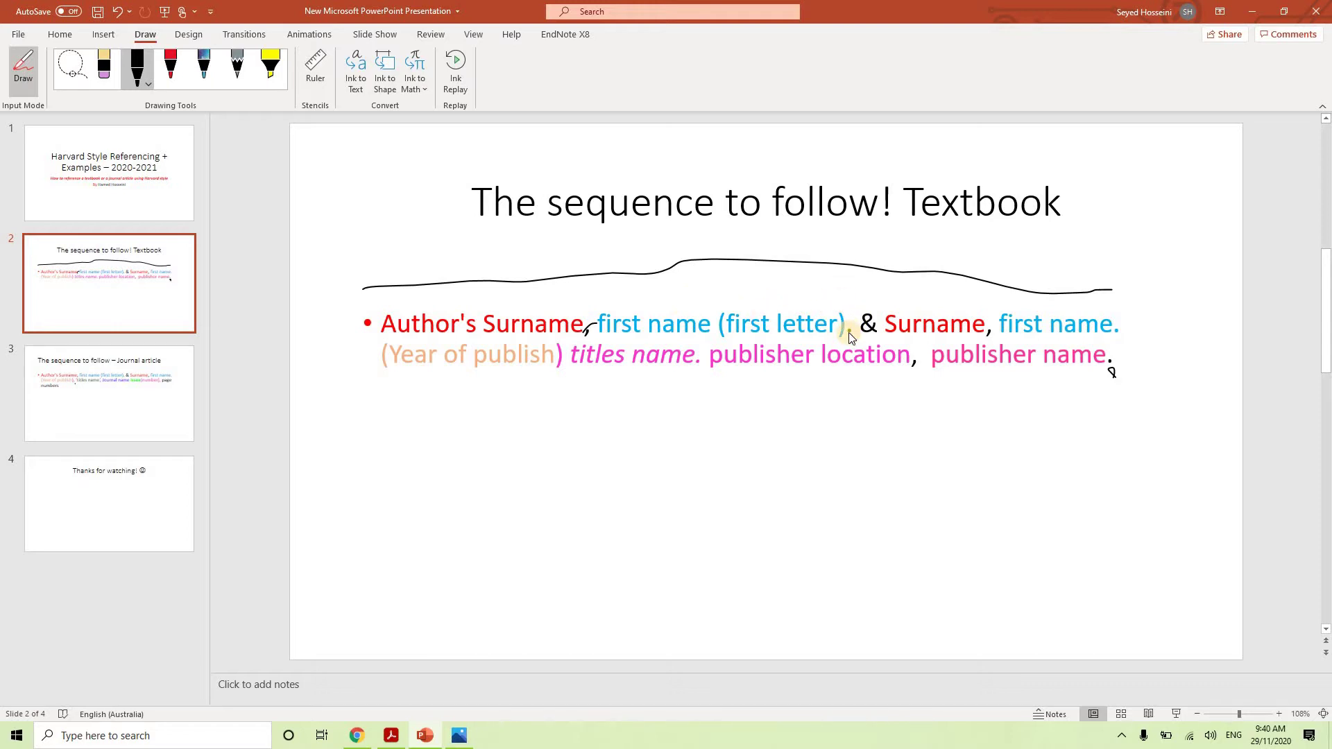
{"action": "mouse_move", "coordinate": [862, 281]}
{"action": "left_mouse_down"}
{"action": "mouse_move", "coordinate": [873, 302]}
{"action": "mouse_move", "coordinate": [858, 337]}
{"action": "left_mouse_up"}
Step: Underline Year of publish, titles name, publisher location and publisher name in black ink
{"action": "left_click_drag", "start_coordinate": [386, 375], "coordinate": [544, 381]}
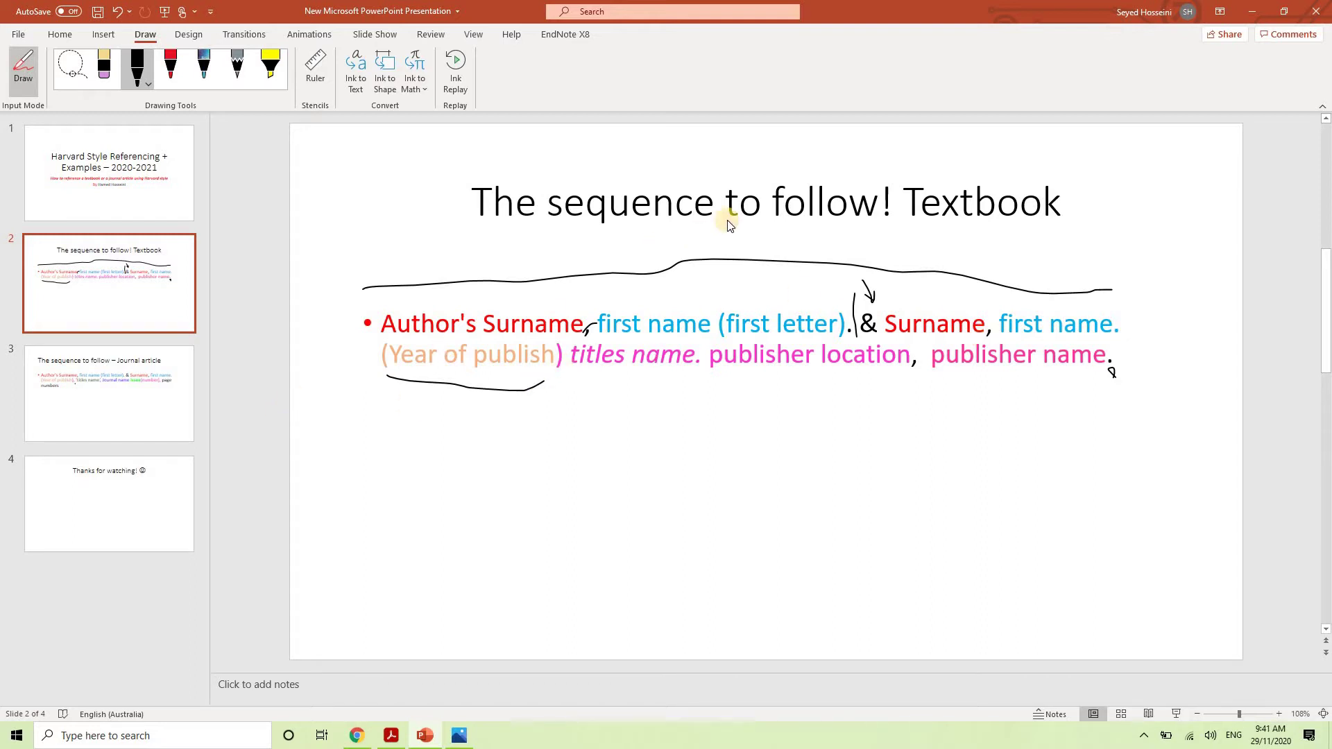
{"action": "left_click_drag", "start_coordinate": [567, 377], "coordinate": [687, 381]}
{"action": "left_click_drag", "start_coordinate": [915, 367], "coordinate": [699, 386]}
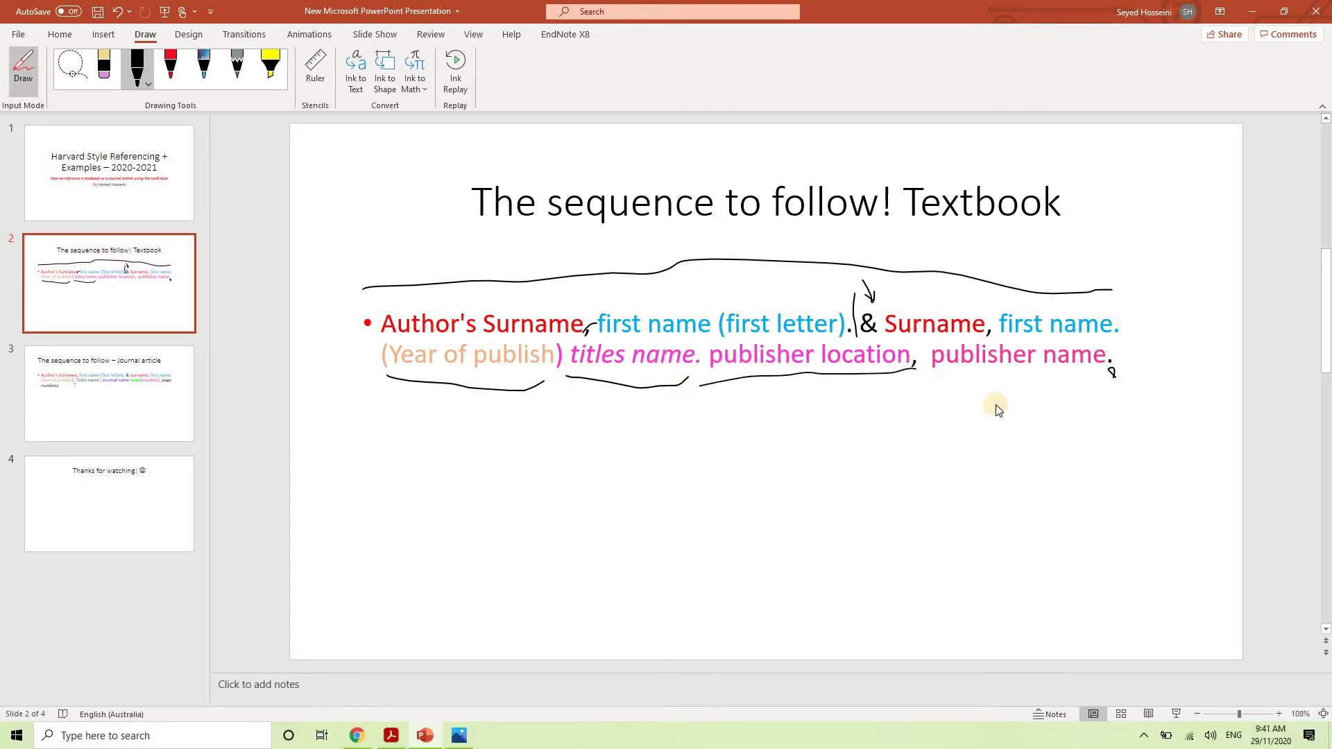
{"action": "left_click_drag", "start_coordinate": [940, 384], "coordinate": [1093, 380]}
Step: Show the textbook cover photo and restore PowerPoint as a smaller window beside it
{"action": "left_click", "coordinate": [459, 735]}
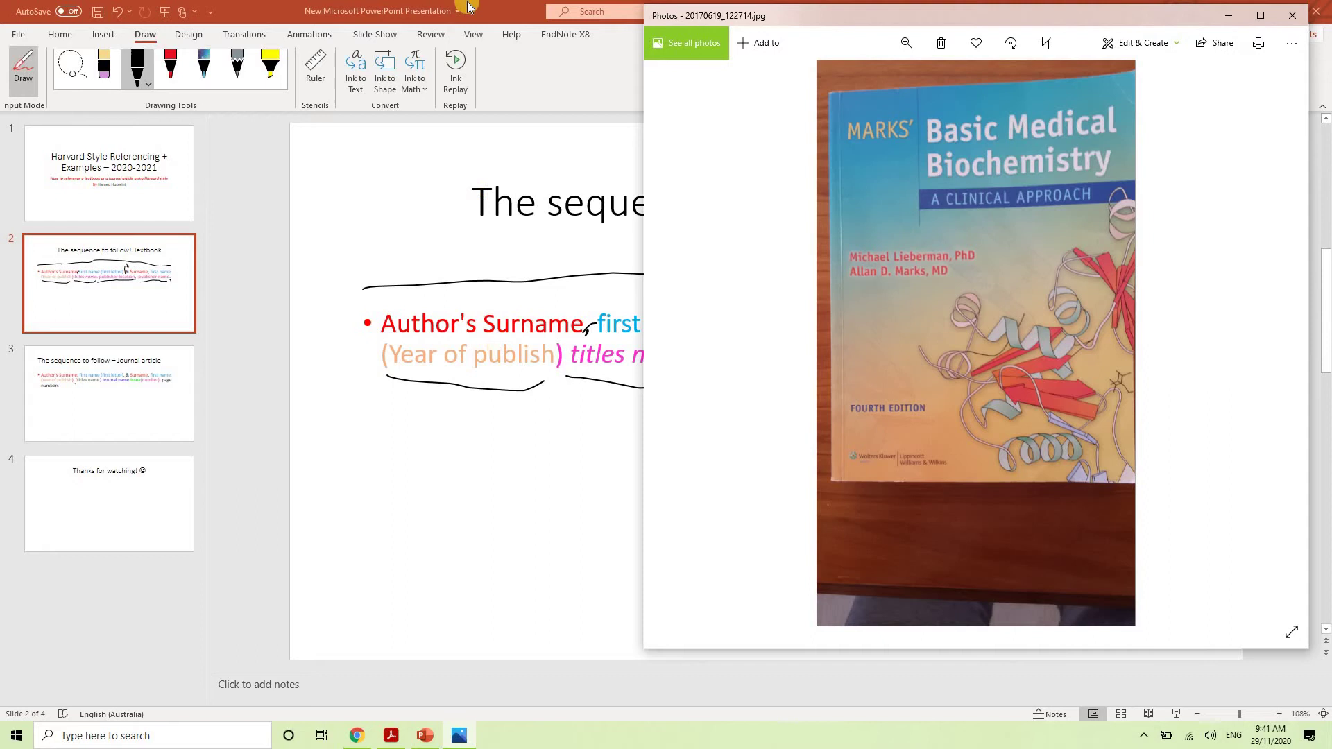
{"action": "double_click", "coordinate": [468, 9]}
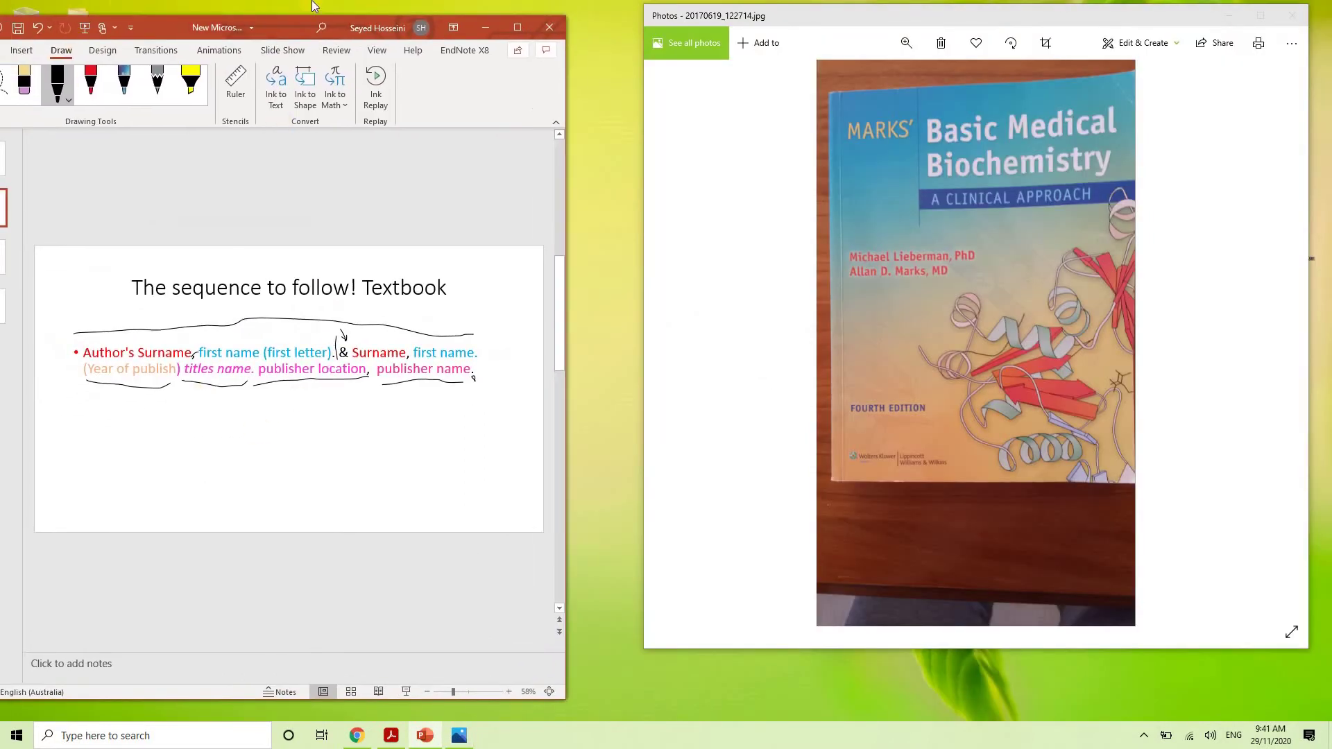
{"action": "left_click_drag", "start_coordinate": [315, 29], "coordinate": [402, 17]}
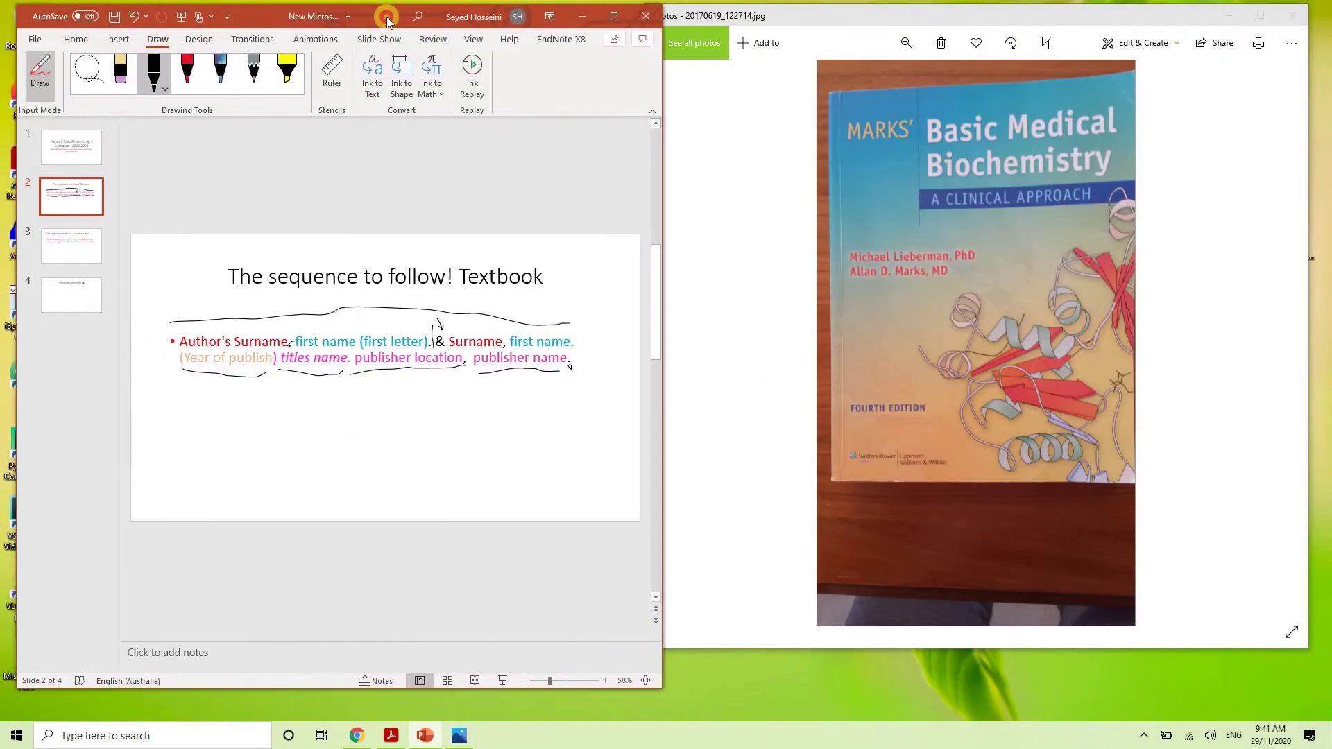
Step: Stop inking and place the text cursor after 'publisher name.' in the slide's text box
{"action": "key", "text": "Escape"}
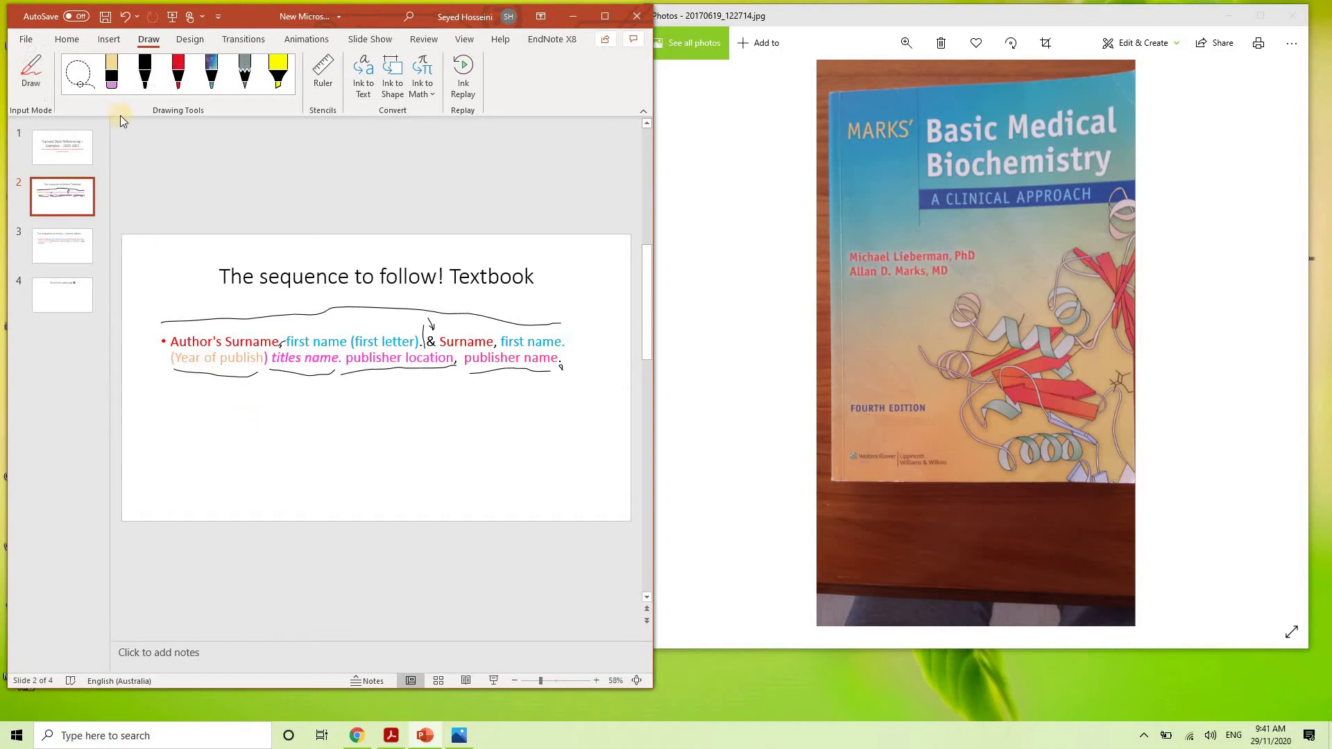
{"action": "left_click", "coordinate": [569, 379]}
{"action": "left_click", "coordinate": [559, 355]}
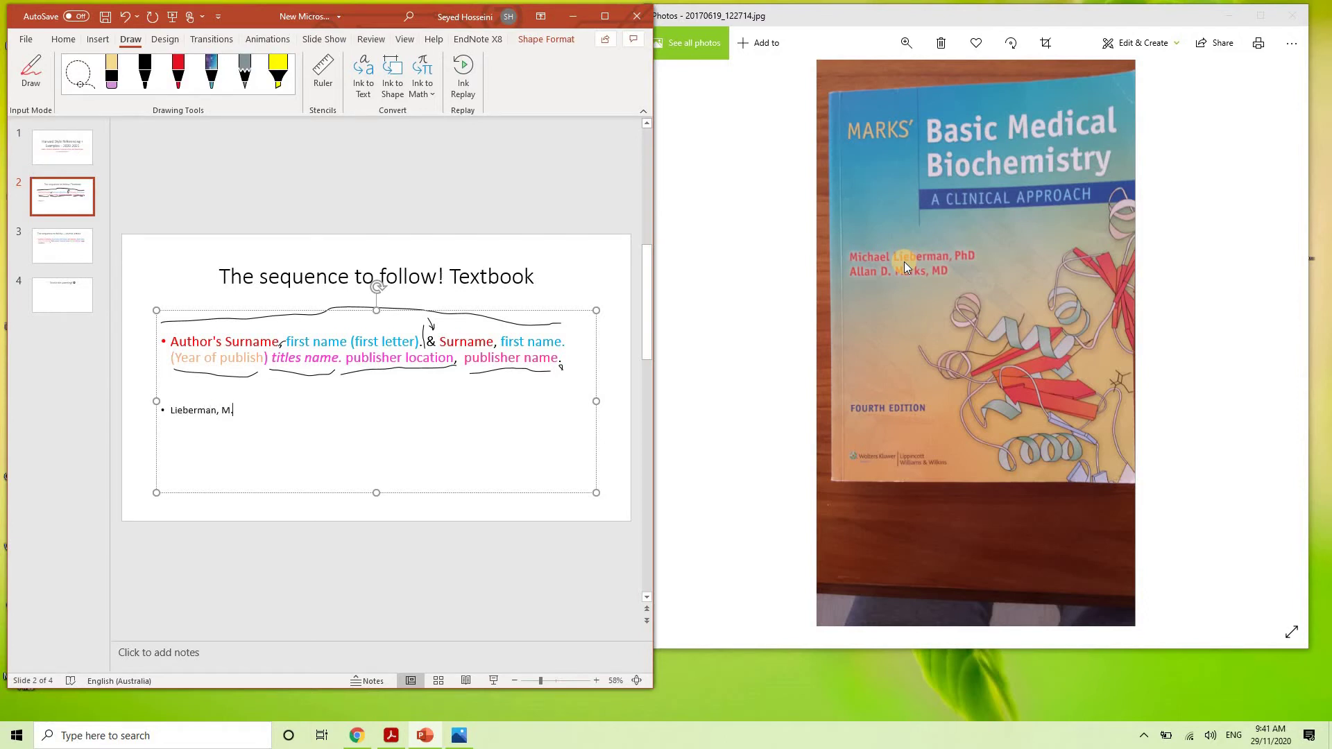
Step: Add the second author's surname and initials, (2012) and the title 'Marks Basic Medical Biochemistry: A Clinical Approach'
{"action": "type", "text": "& Marks"}
{"action": "type", "text": ", A.D. (2012)"}
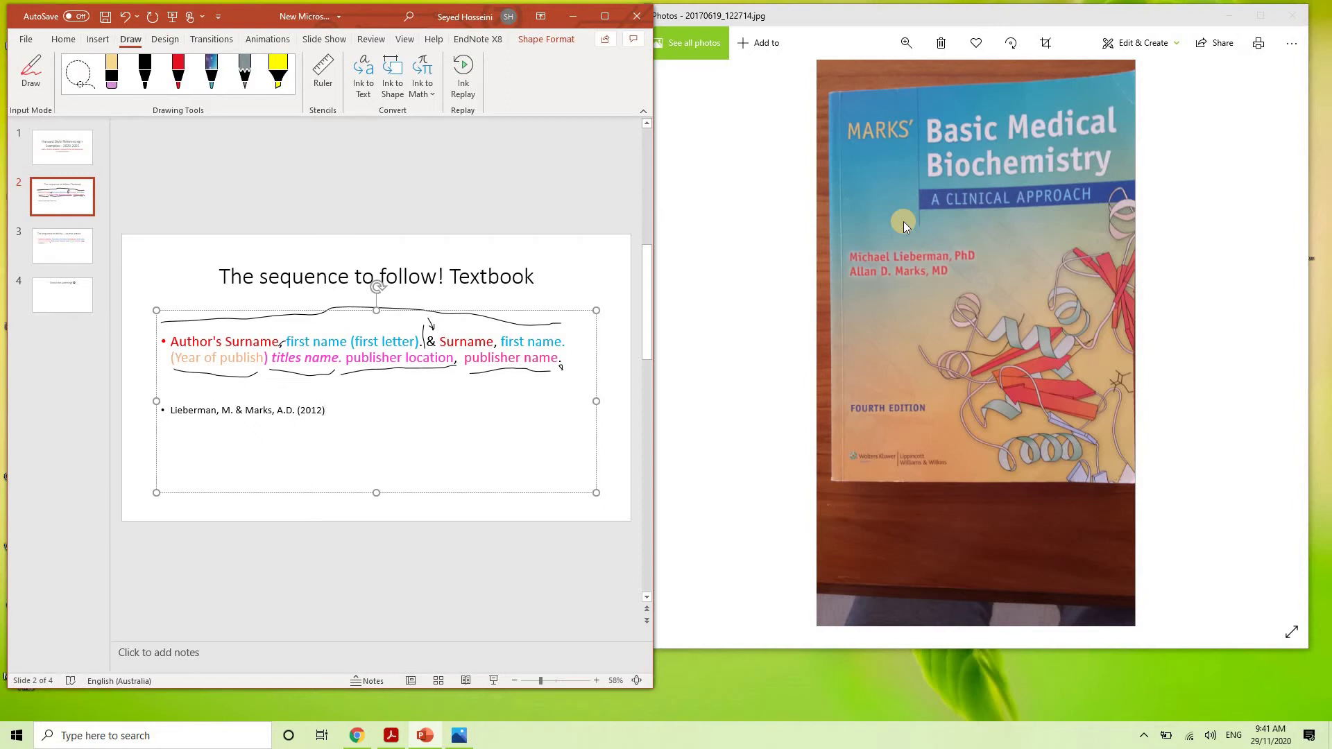
{"action": "type", "text": " Marks Basic Medical Biochemist"}
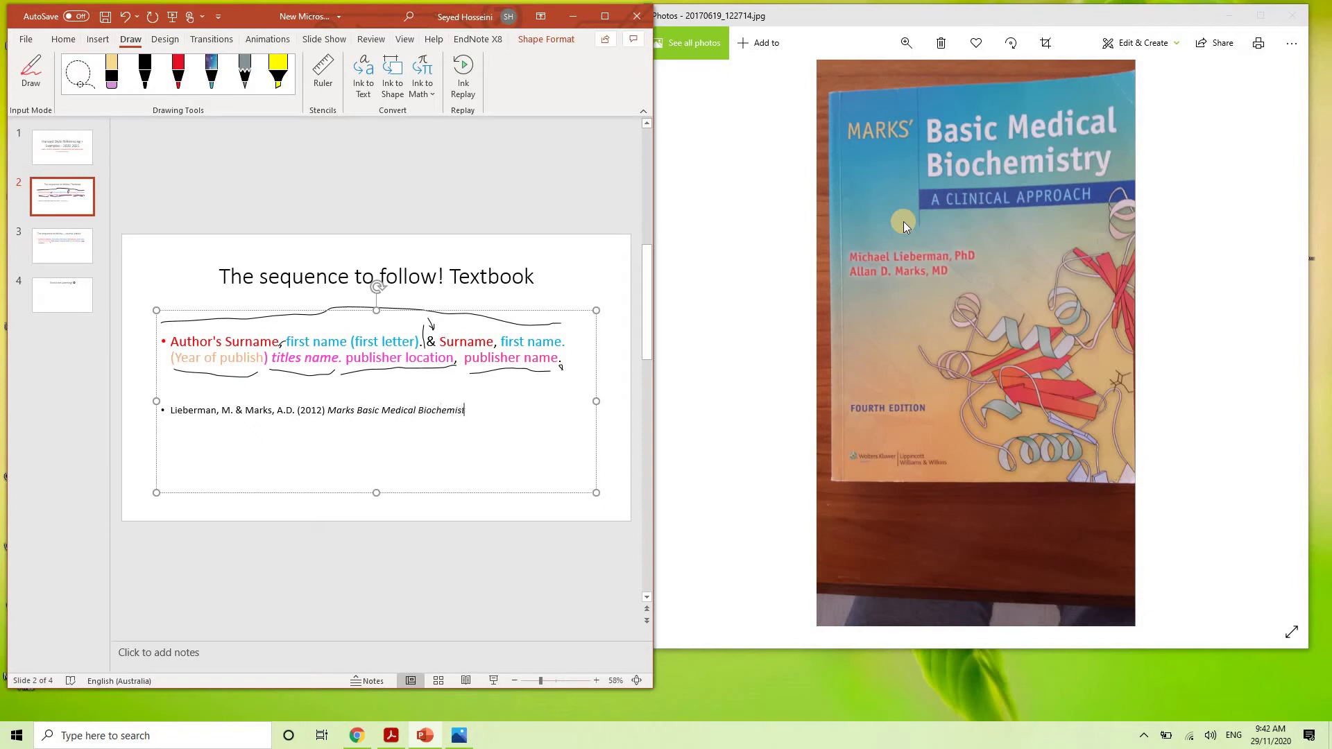
{"action": "type", "text": "ry: A Clinical Approach."}
Step: Finish the reference with 'Philadelphia, Lippincott Williams & Wilkins', correcting the mistyped city name
{"action": "scroll", "coordinate": [912, 445], "scroll_direction": "up", "scroll_amount": 2}
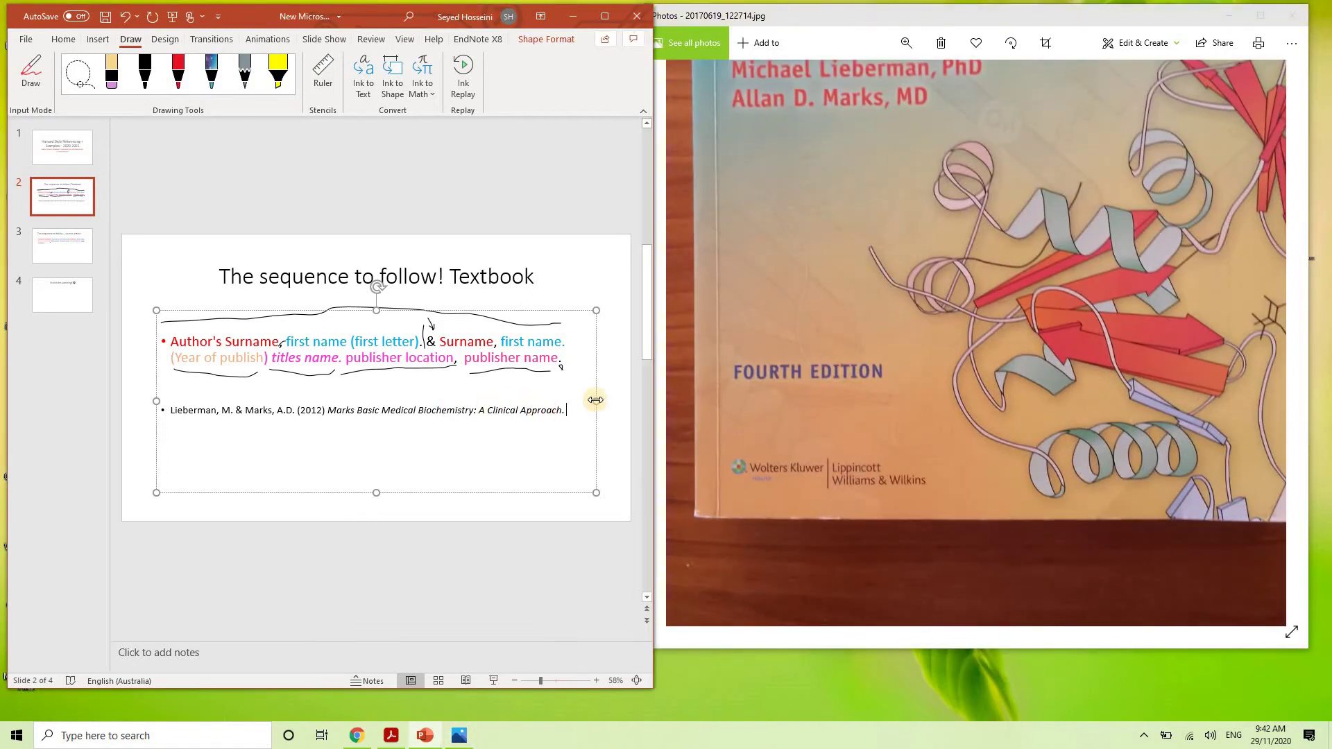
{"action": "type", "text": "pincott Williams &"}
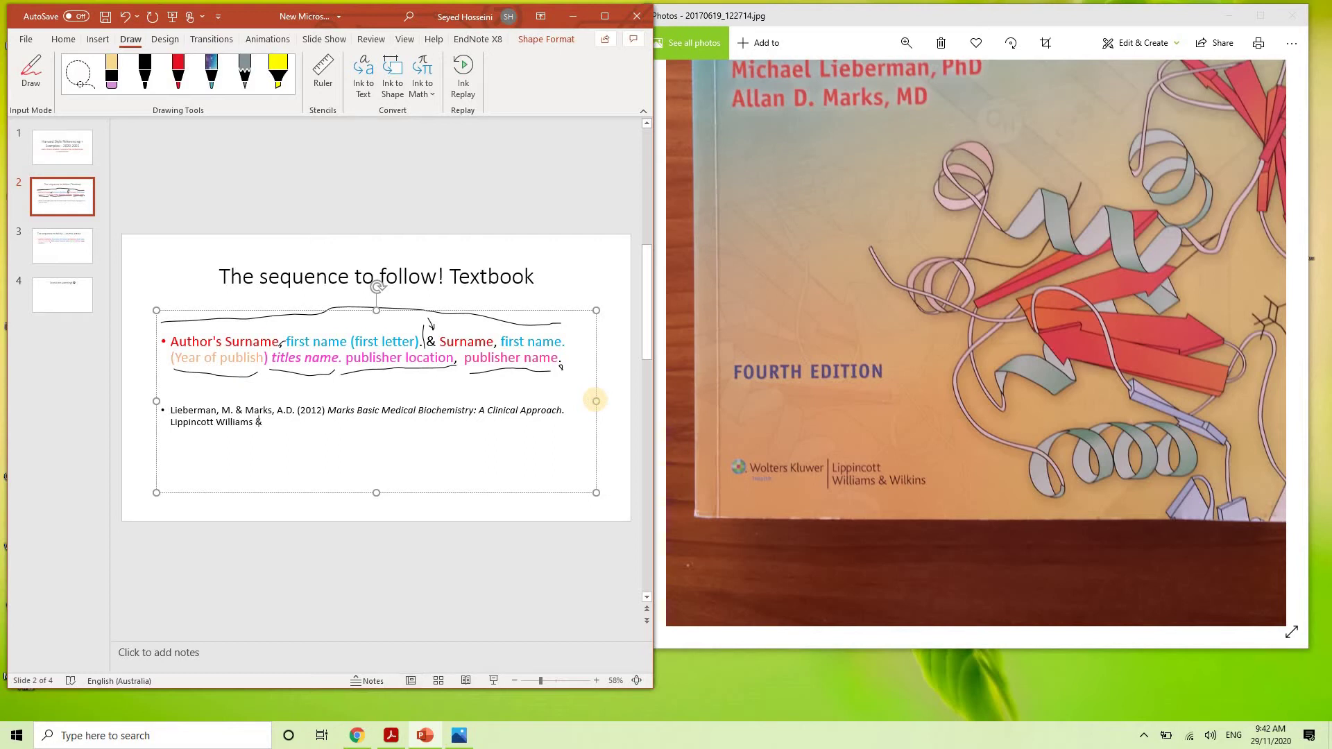
{"action": "type", "text": " Wilkins"}
{"action": "type", "text": "Phild"}
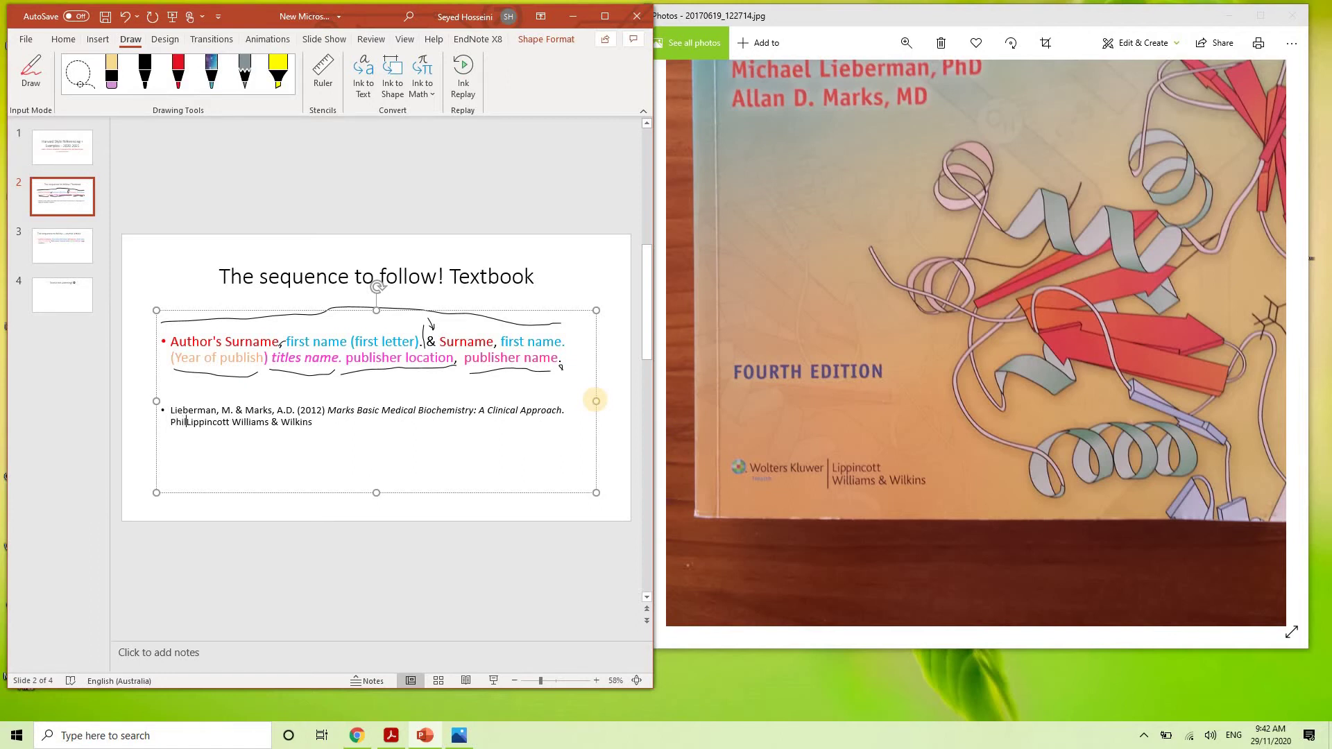
{"action": "key", "text": "BackSpace"}
{"action": "type", "text": "adelphia"}
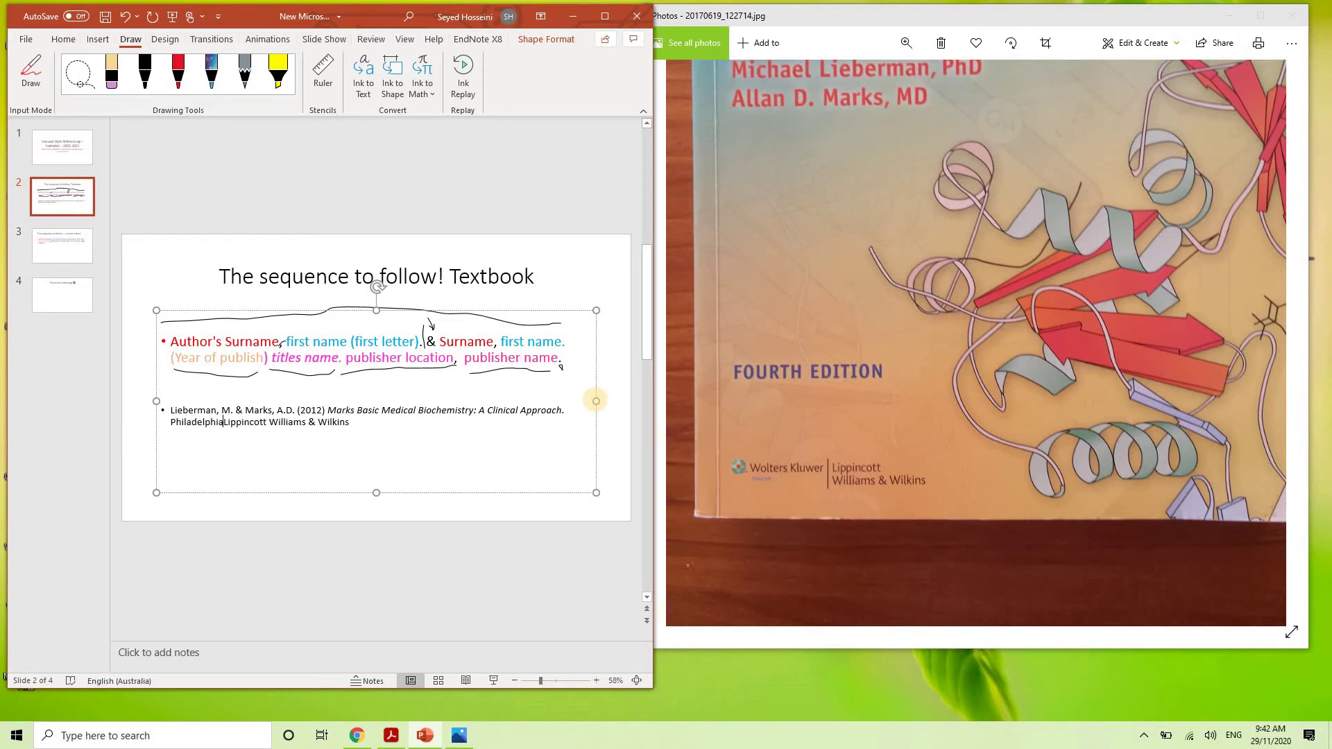
{"action": "type", "text": ","}
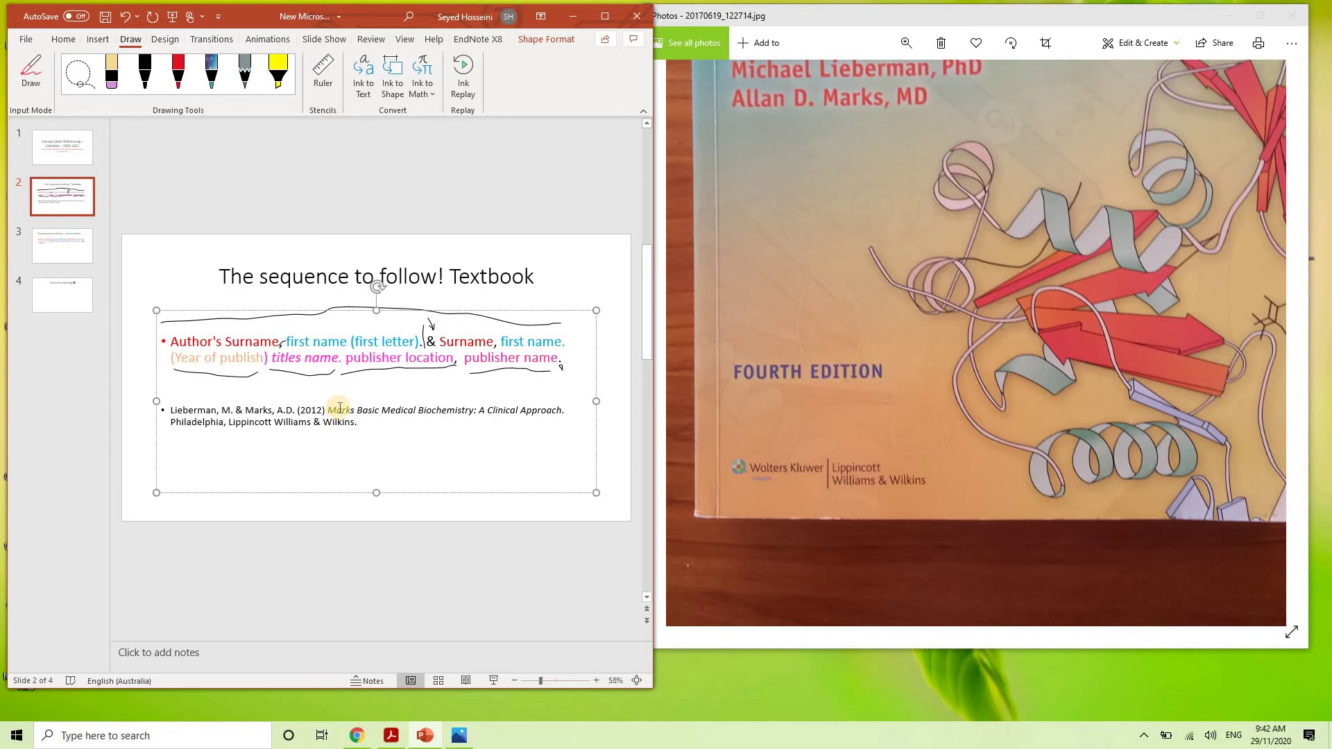
Step: Go to slide 3, maximise PowerPoint and draw a short galaxy-pen mark below the title
{"action": "left_click", "coordinate": [73, 258]}
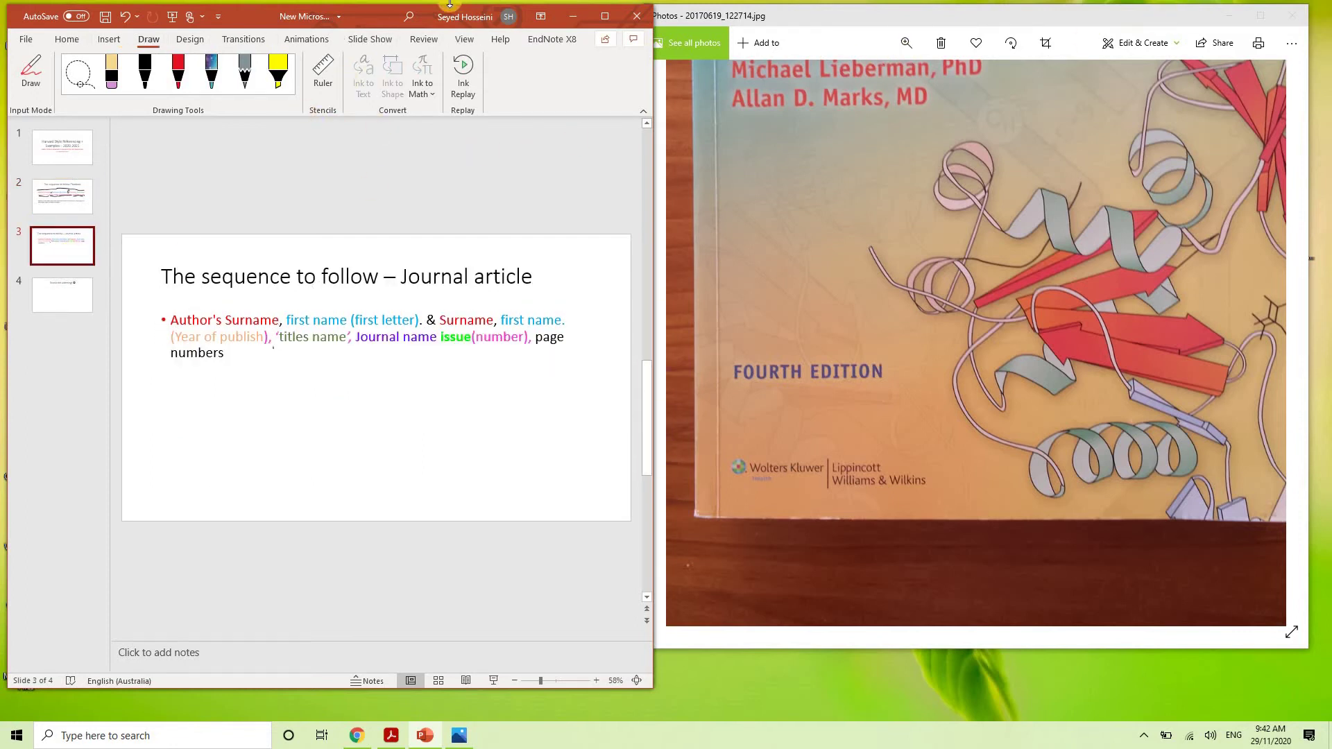
{"action": "left_click", "coordinate": [604, 16]}
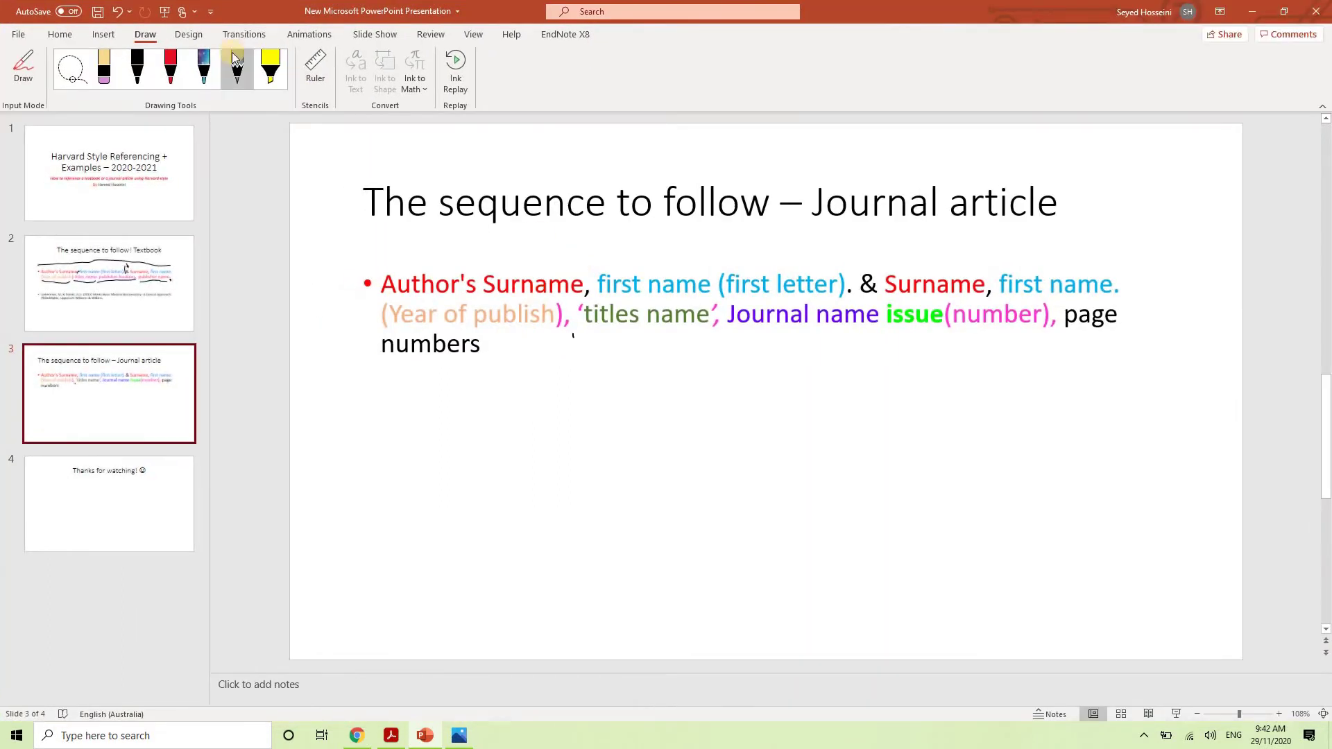
{"action": "left_click", "coordinate": [203, 69]}
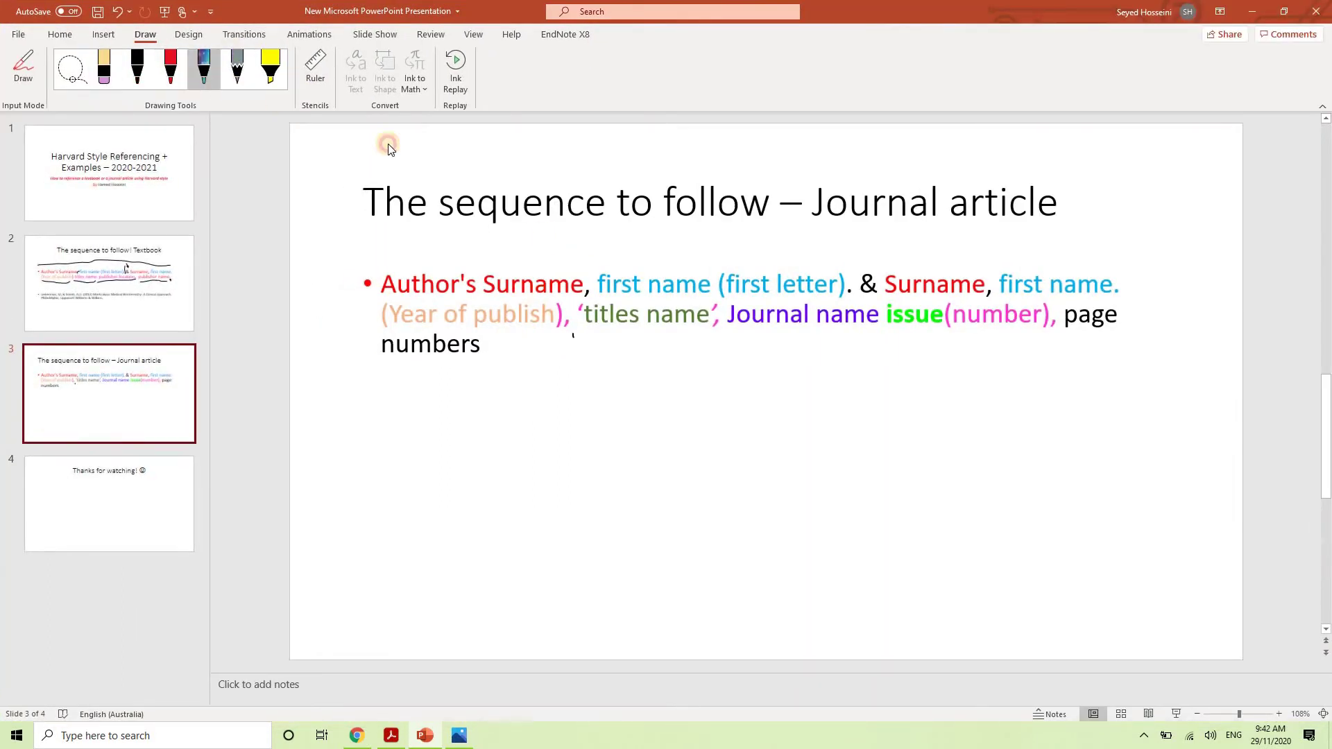
{"action": "left_click_drag", "start_coordinate": [542, 229], "coordinate": [579, 249]}
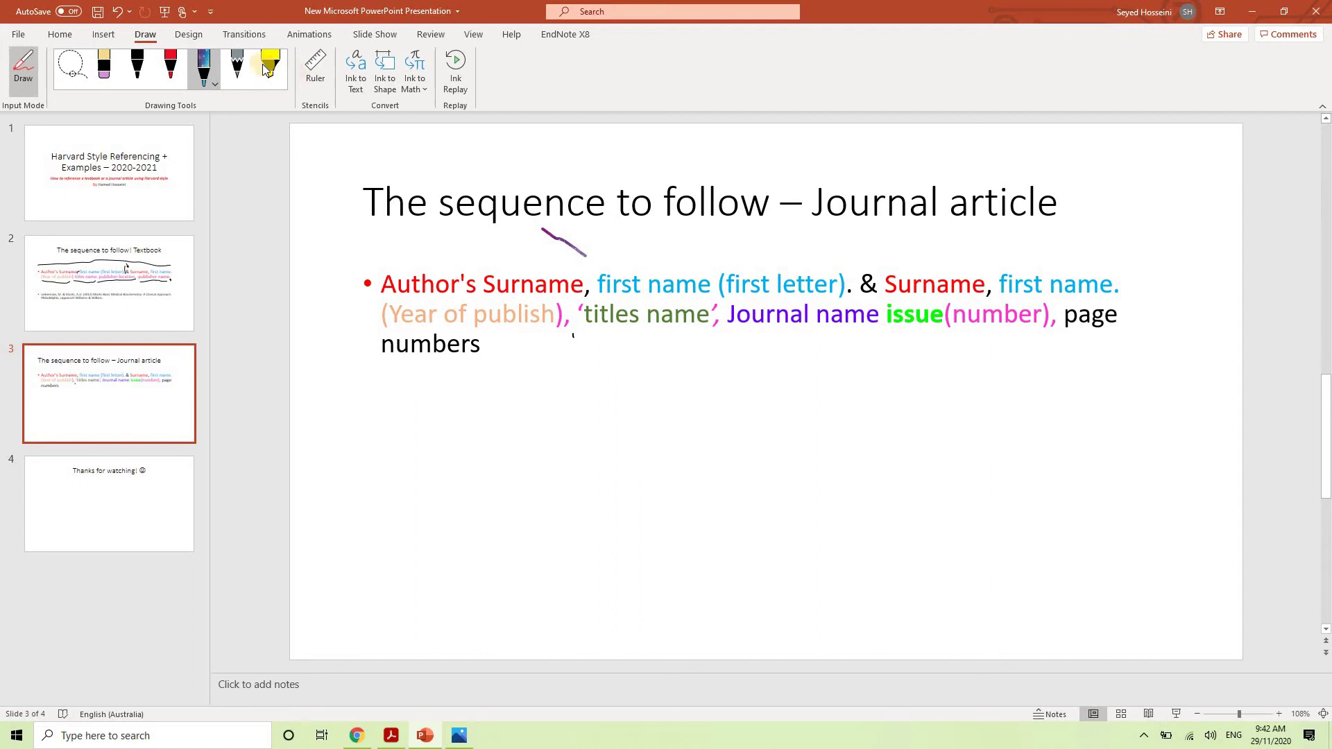
Step: In black ink, retrace the title mark, underline Journal name and draw an arrow before (Year of publish)
{"action": "left_click", "coordinate": [136, 66]}
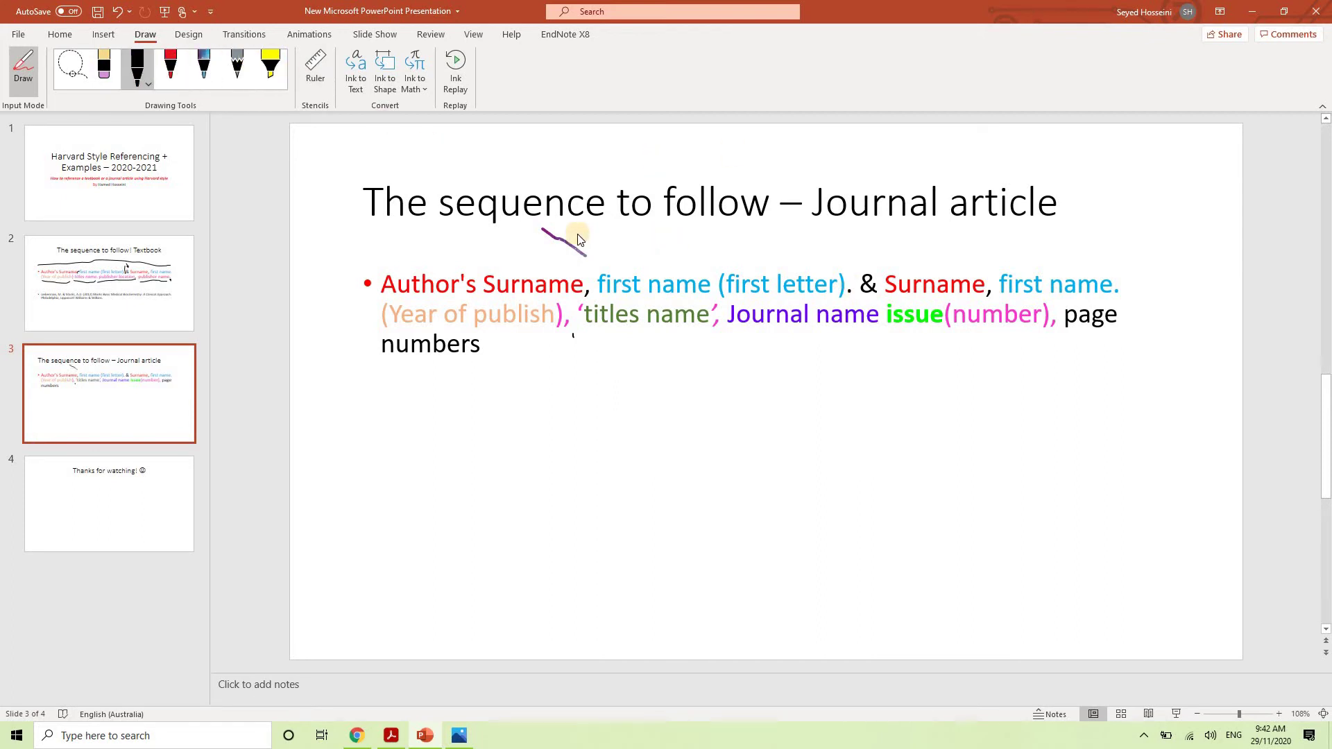
{"action": "left_click_drag", "start_coordinate": [550, 236], "coordinate": [596, 253]}
{"action": "left_click_drag", "start_coordinate": [751, 338], "coordinate": [845, 335]}
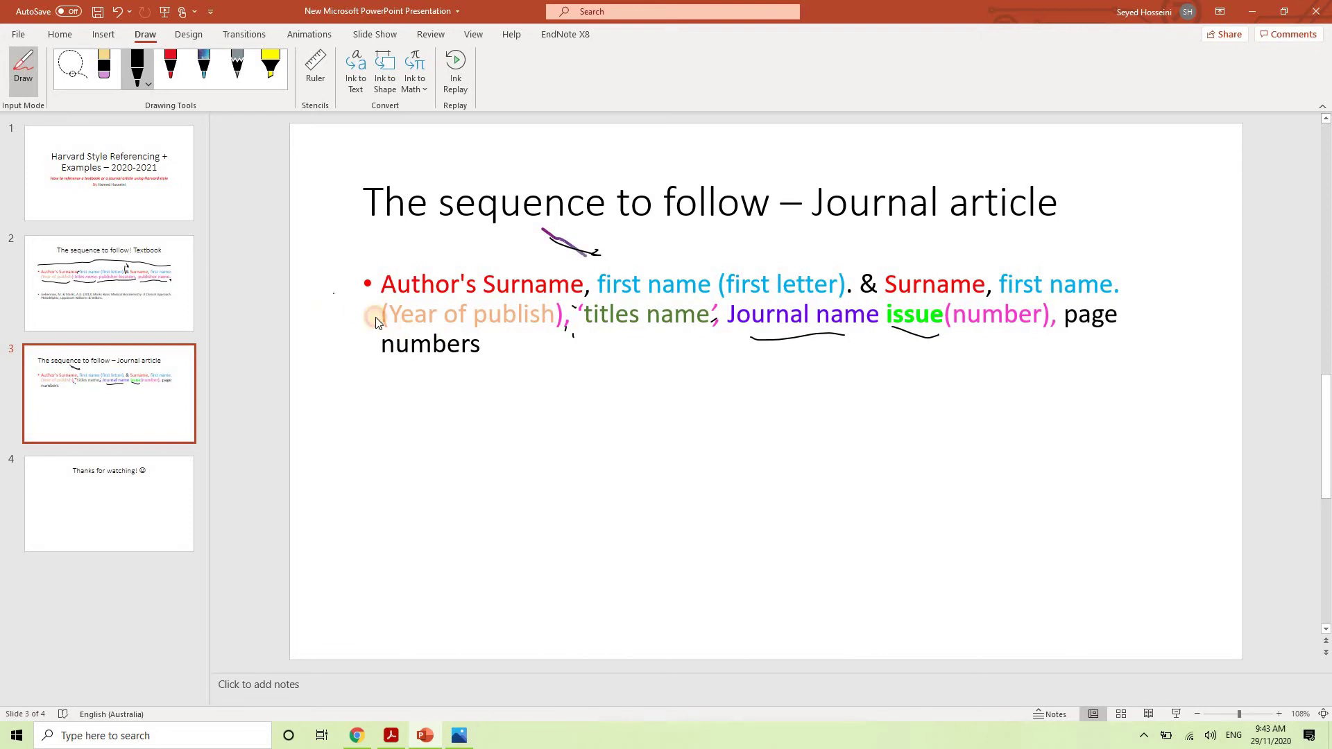
{"action": "left_click_drag", "start_coordinate": [333, 294], "coordinate": [364, 309]}
Step: Turn off drawing, move the PMC article window aside, and start a new bullet after 'numbers'
{"action": "left_click", "coordinate": [358, 737]}
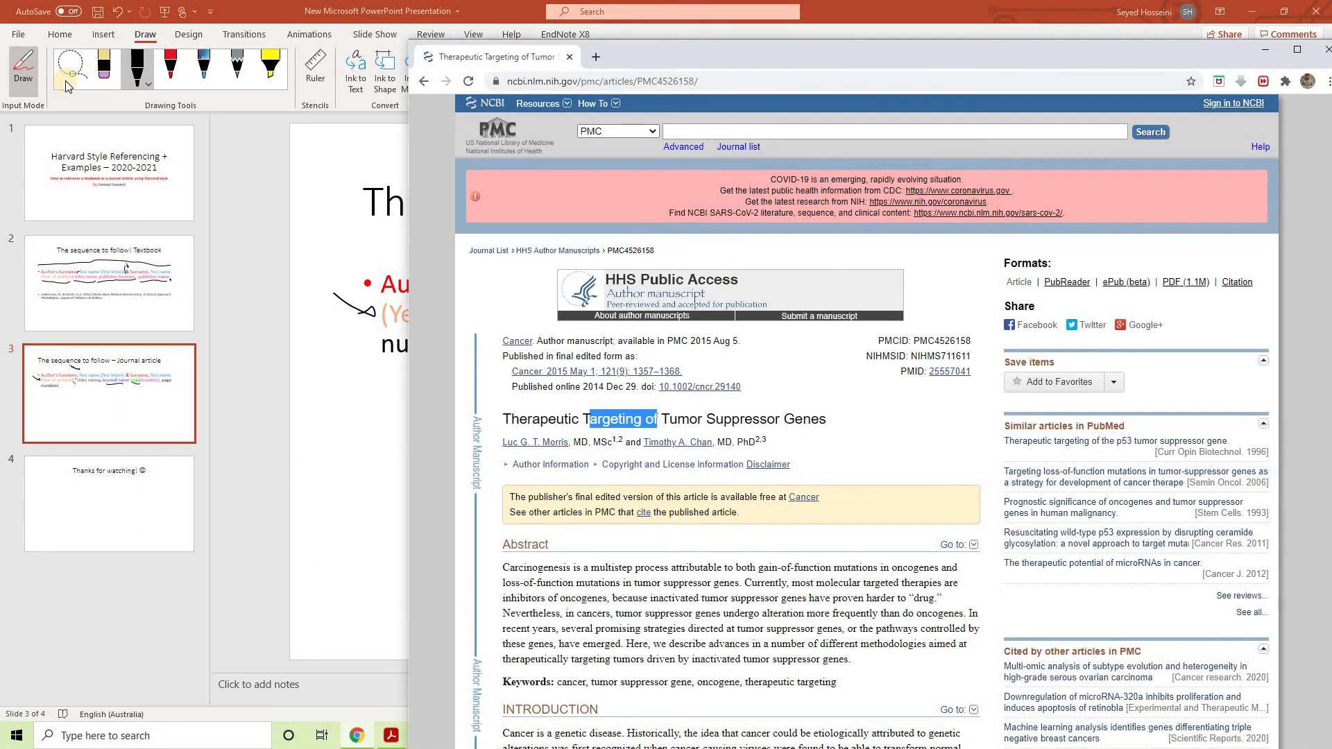
{"action": "left_click", "coordinate": [40, 75]}
{"action": "left_click", "coordinate": [40, 75]}
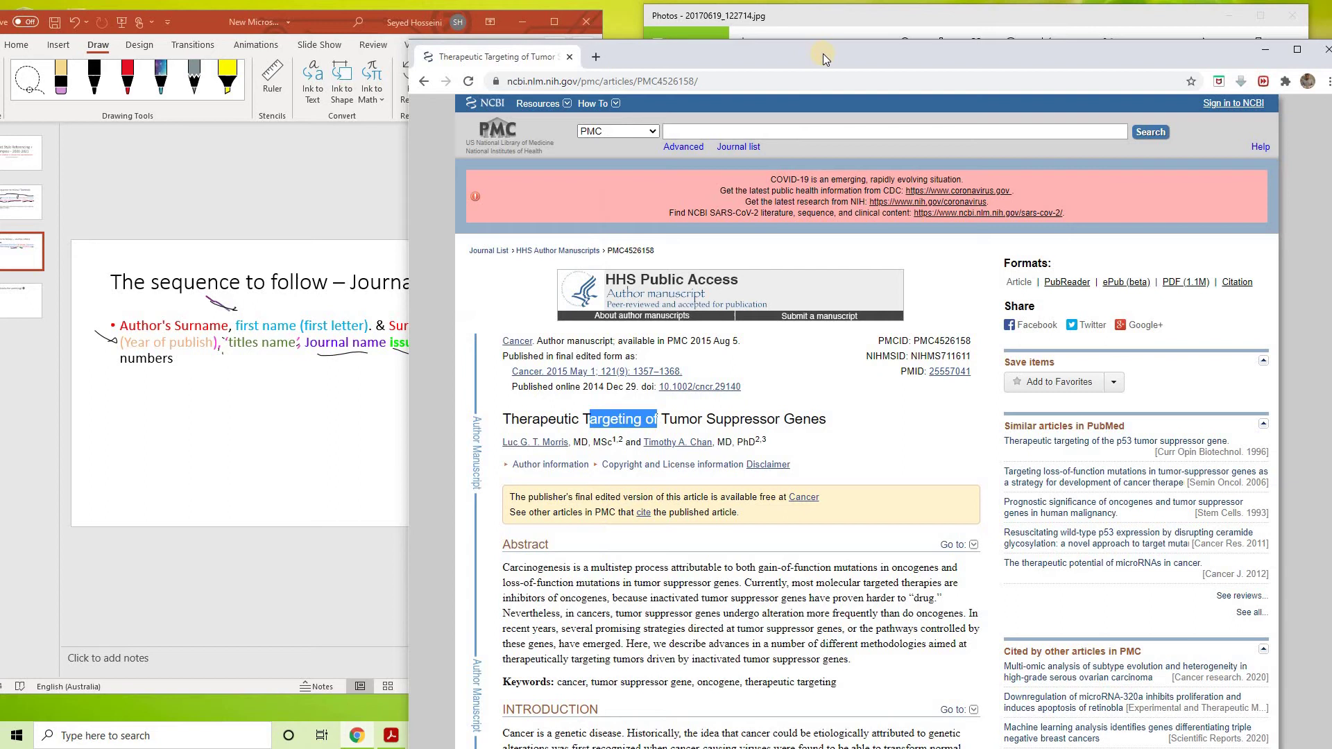
{"action": "left_click_drag", "start_coordinate": [875, 41], "coordinate": [1013, 6]}
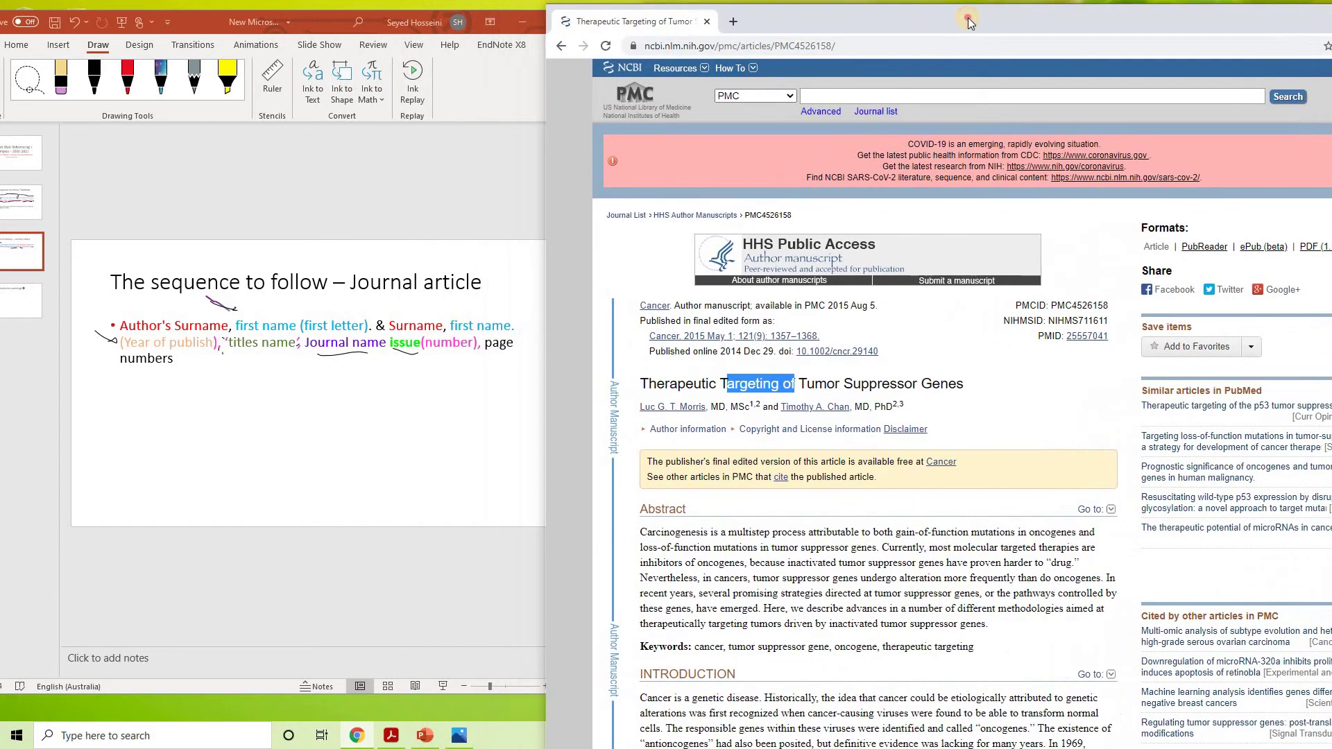
{"action": "left_click", "coordinate": [184, 378]}
{"action": "left_click", "coordinate": [173, 360]}
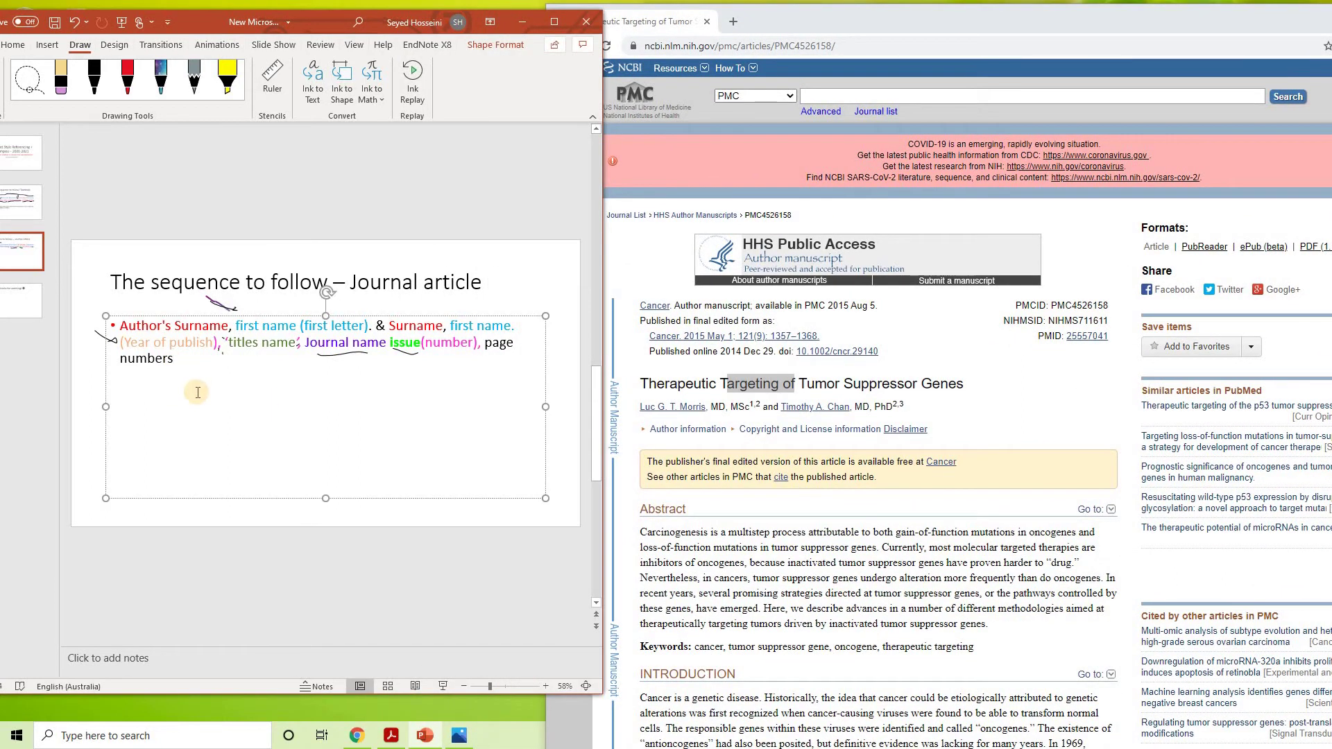
{"action": "key", "text": "Return"}
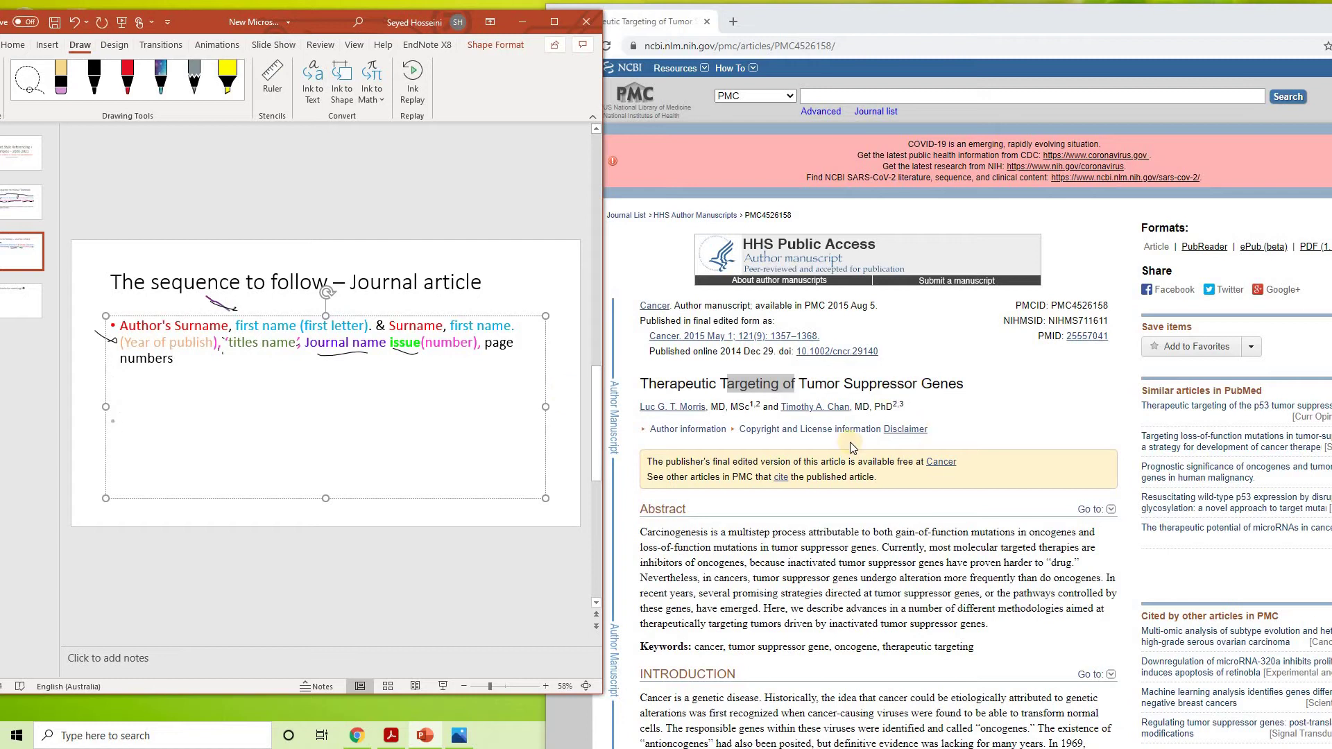
Step: Type both authors' surnames and initials, the year (2014) and the start of the article title
{"action": "left_click", "coordinate": [1004, 392]}
{"action": "left_click", "coordinate": [151, 411]}
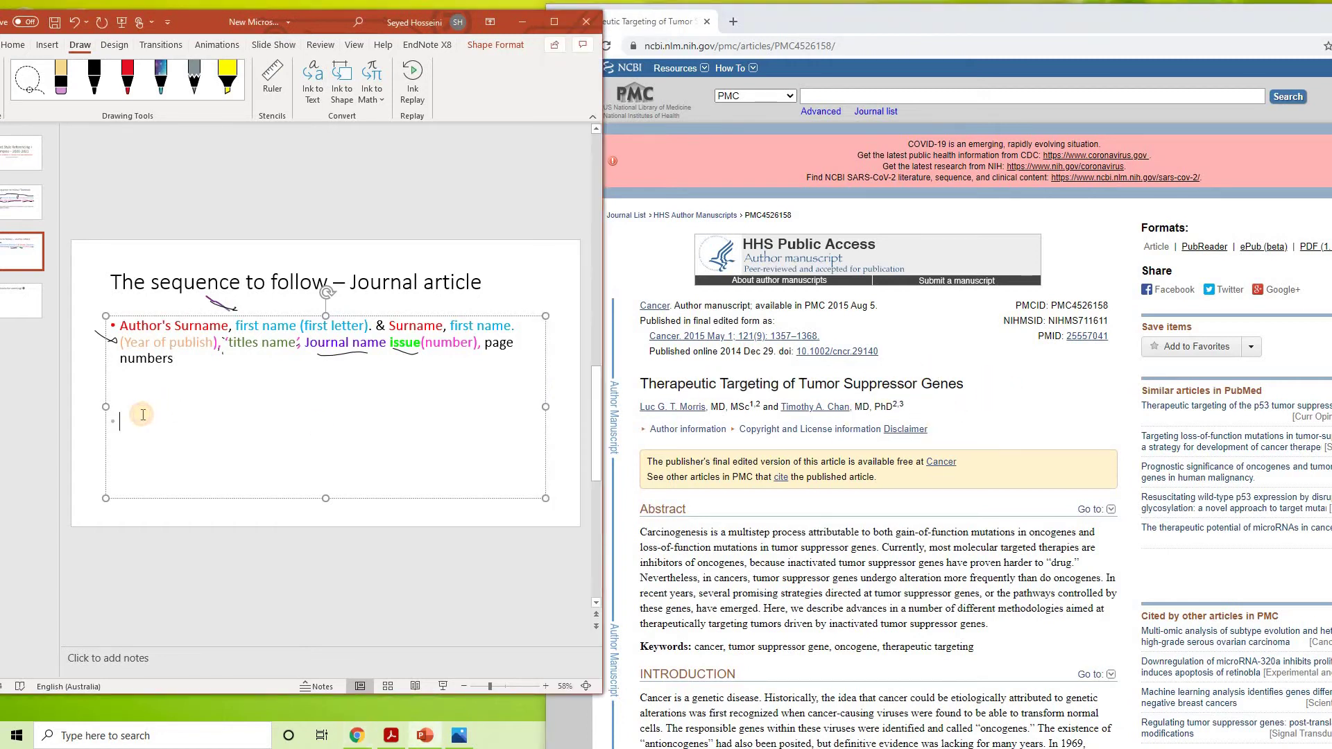
{"action": "type", "text": "Morris, L.G.T. & Chan, T.A."}
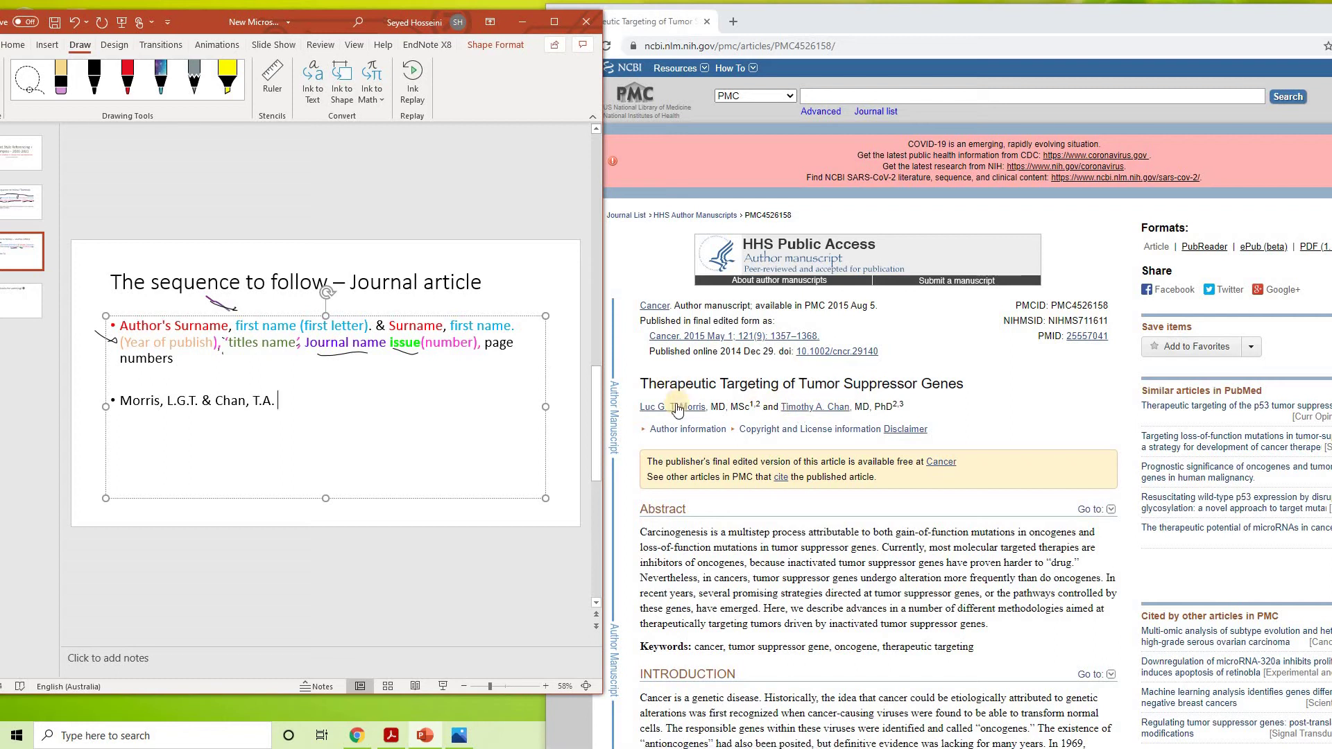
{"action": "left_click", "coordinate": [304, 403]}
{"action": "type", "text": "("}
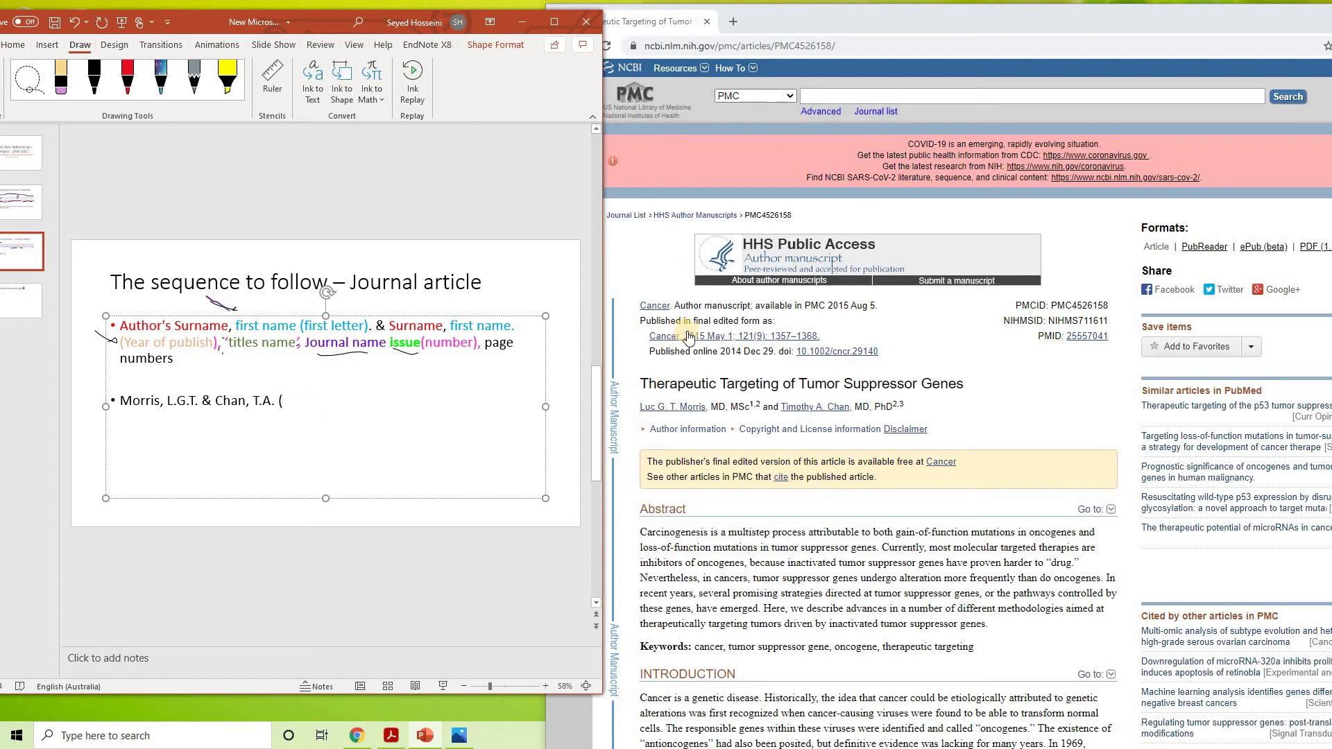
{"action": "left_click_drag", "start_coordinate": [737, 352], "coordinate": [720, 352]}
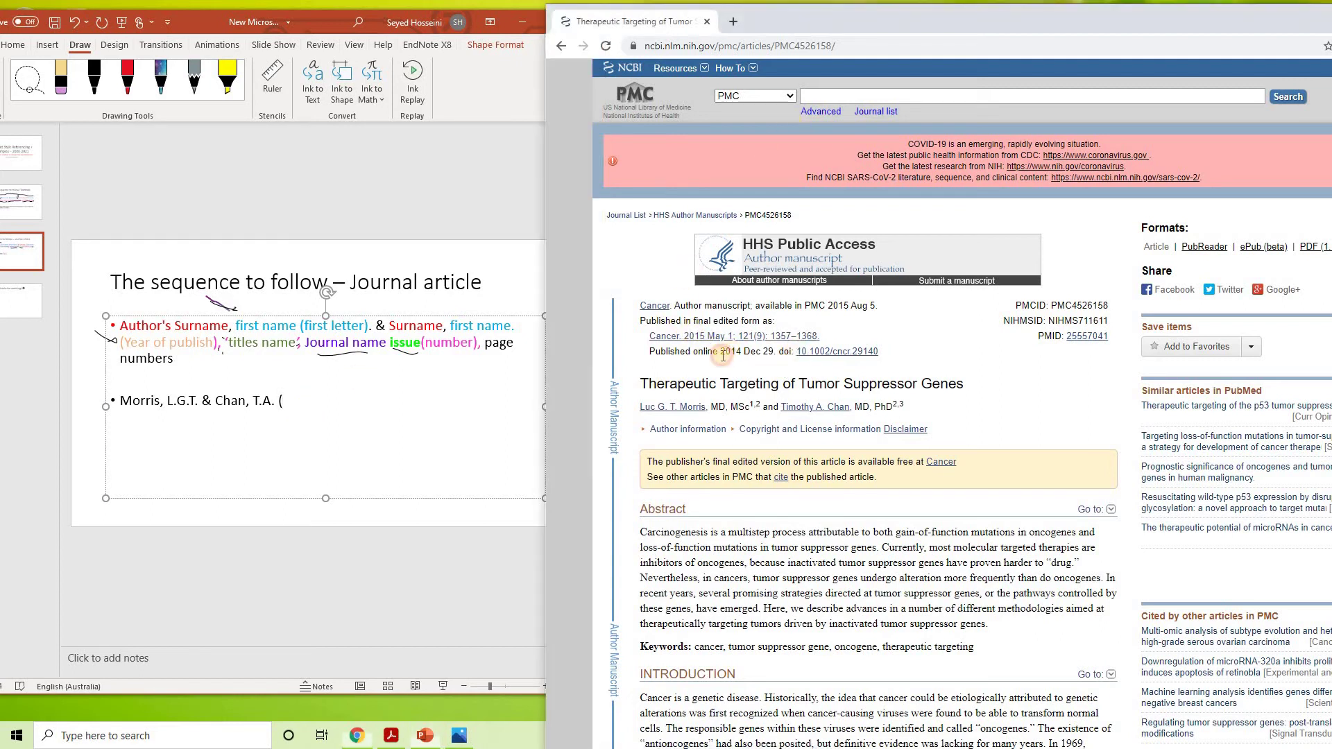
{"action": "left_click", "coordinate": [327, 402]}
{"action": "type", "text": "2014"}
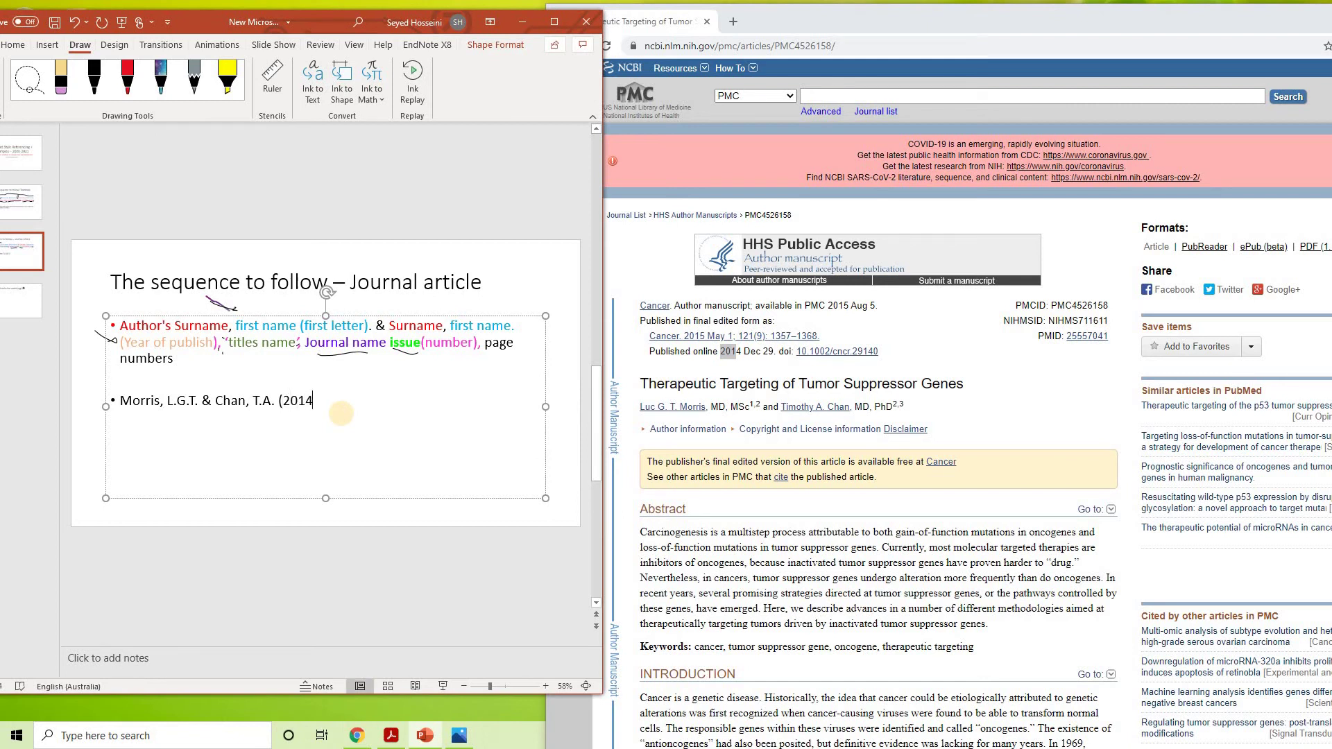
{"action": "type", "text": "), "}
{"action": "type", "text": "'"}
{"action": "type", "text": "T"}
{"action": "type", "text": "herapet"}
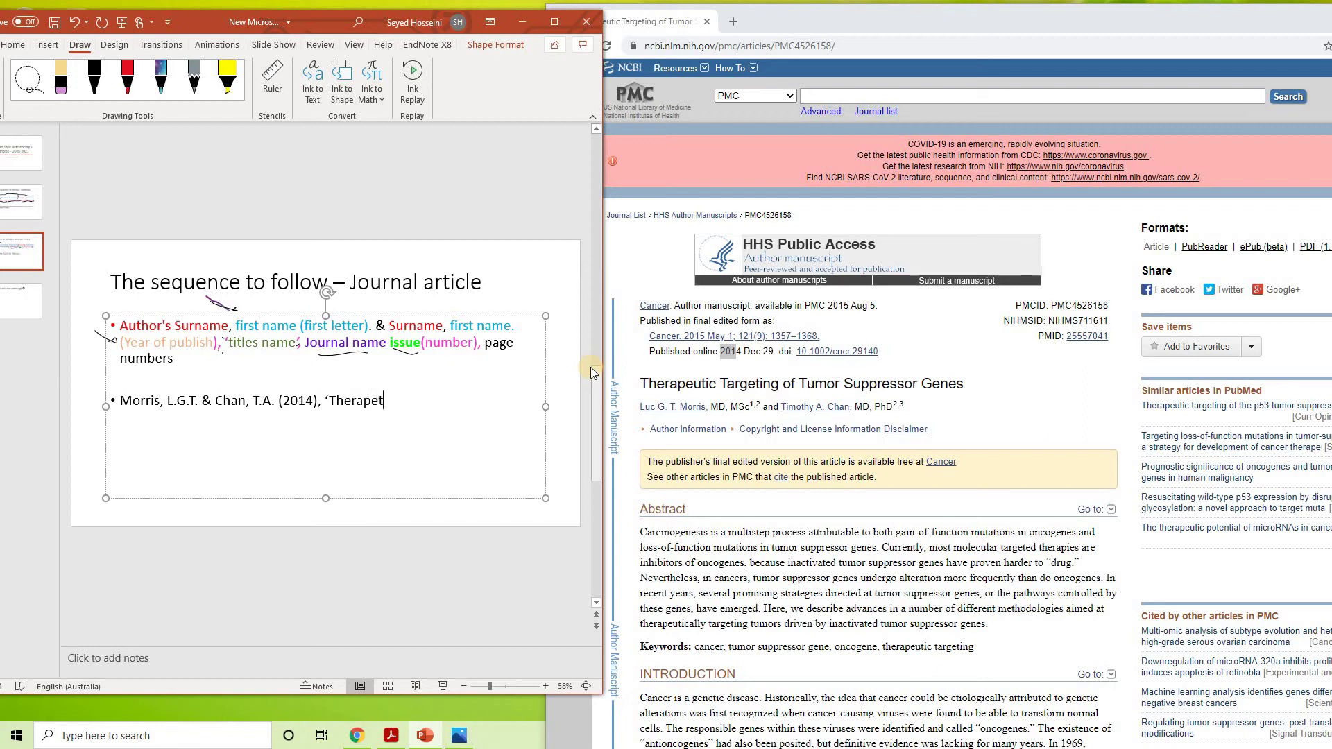
Step: Complete the title 'Therapeutic Targeting of Tumor Suppressor genes' and italicise 'Journal name' in the format line
{"action": "key", "text": "BackSpace"}
{"action": "type", "text": "utic Targeting of Tumor Suppressor genes’,"}
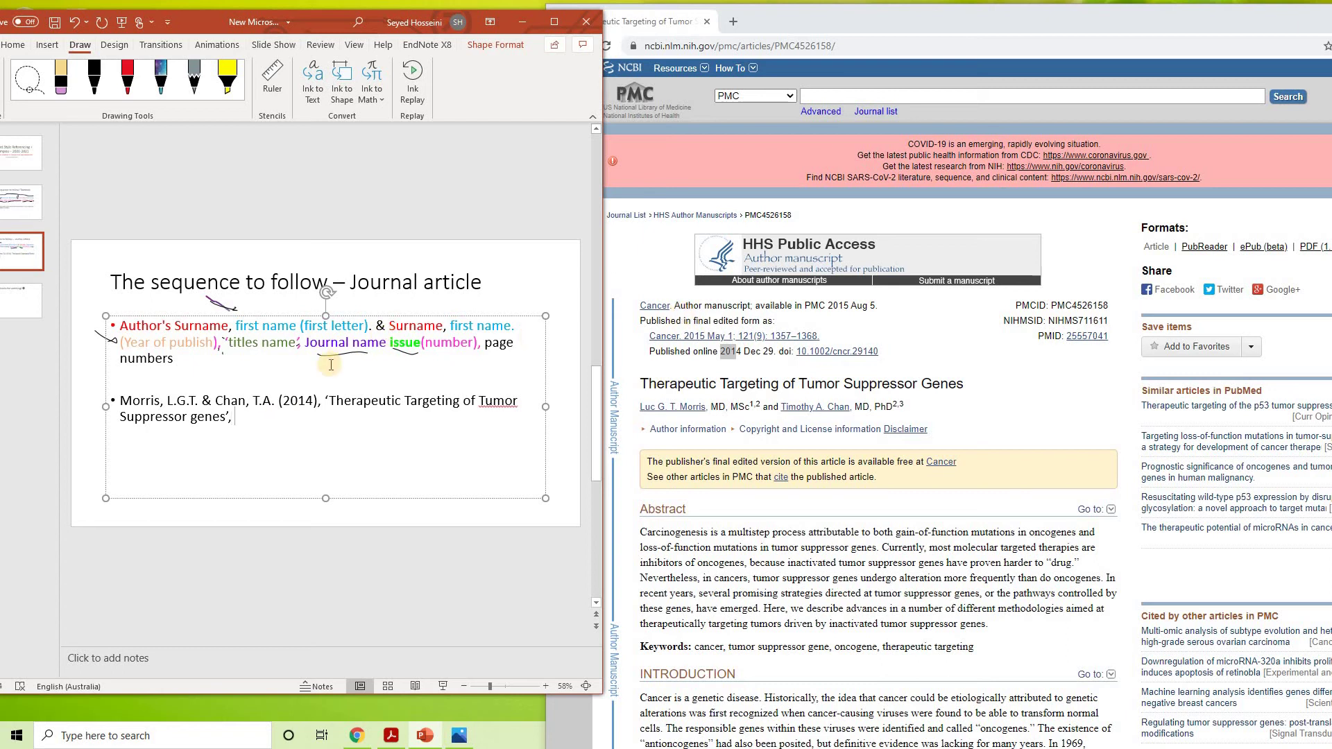
{"action": "left_click", "coordinate": [305, 342]}
{"action": "left_click_drag", "start_coordinate": [355, 351], "coordinate": [383, 354]}
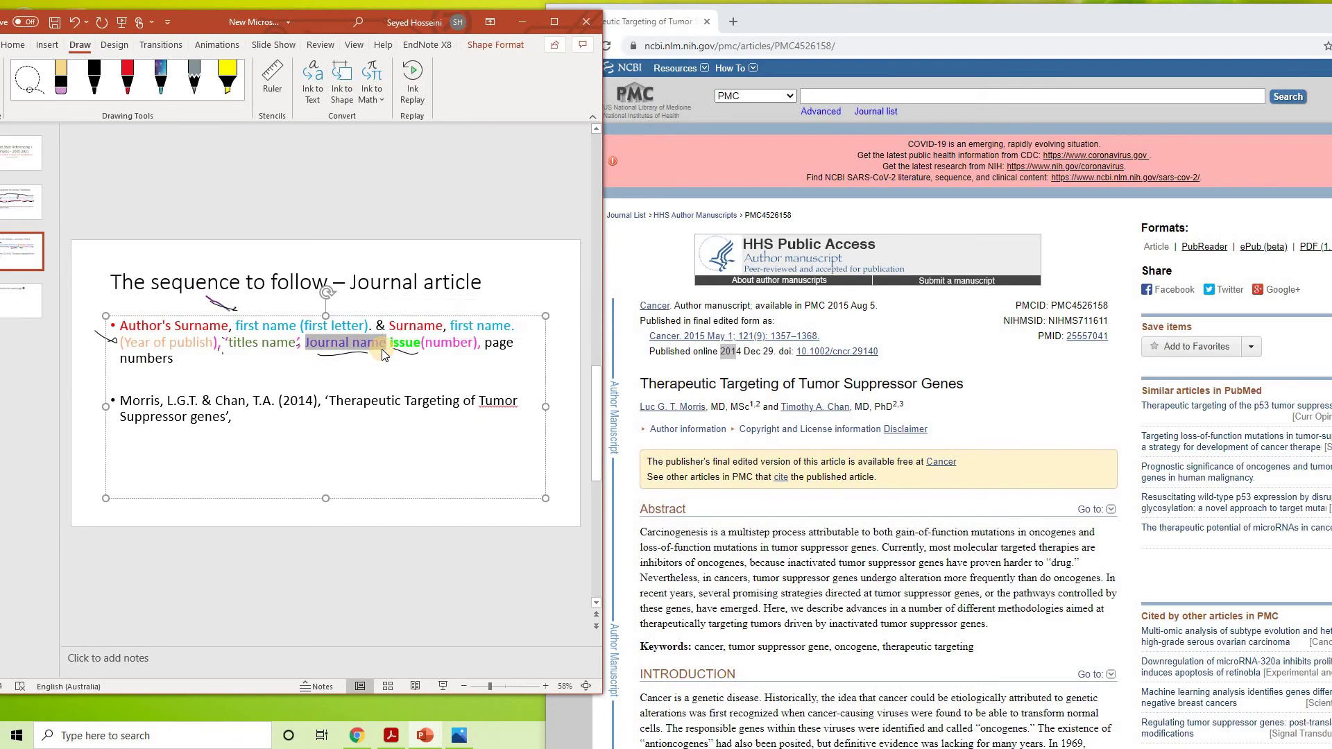
{"action": "key", "text": "ctrl+i"}
Step: Add the journal details: italic Cancer, bold volume 121, issue (9) and pages 1357-1368
{"action": "left_click", "coordinate": [285, 433]}
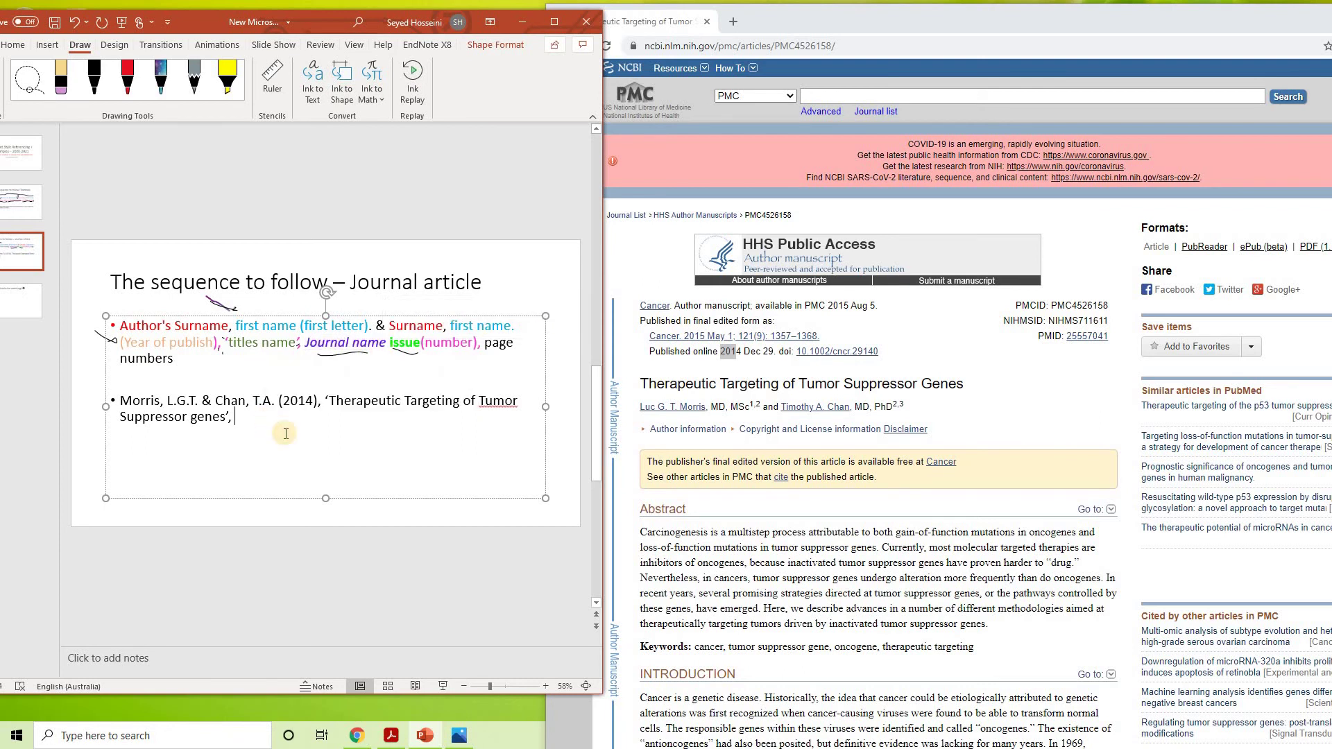
{"action": "type", "text": "Cance"}
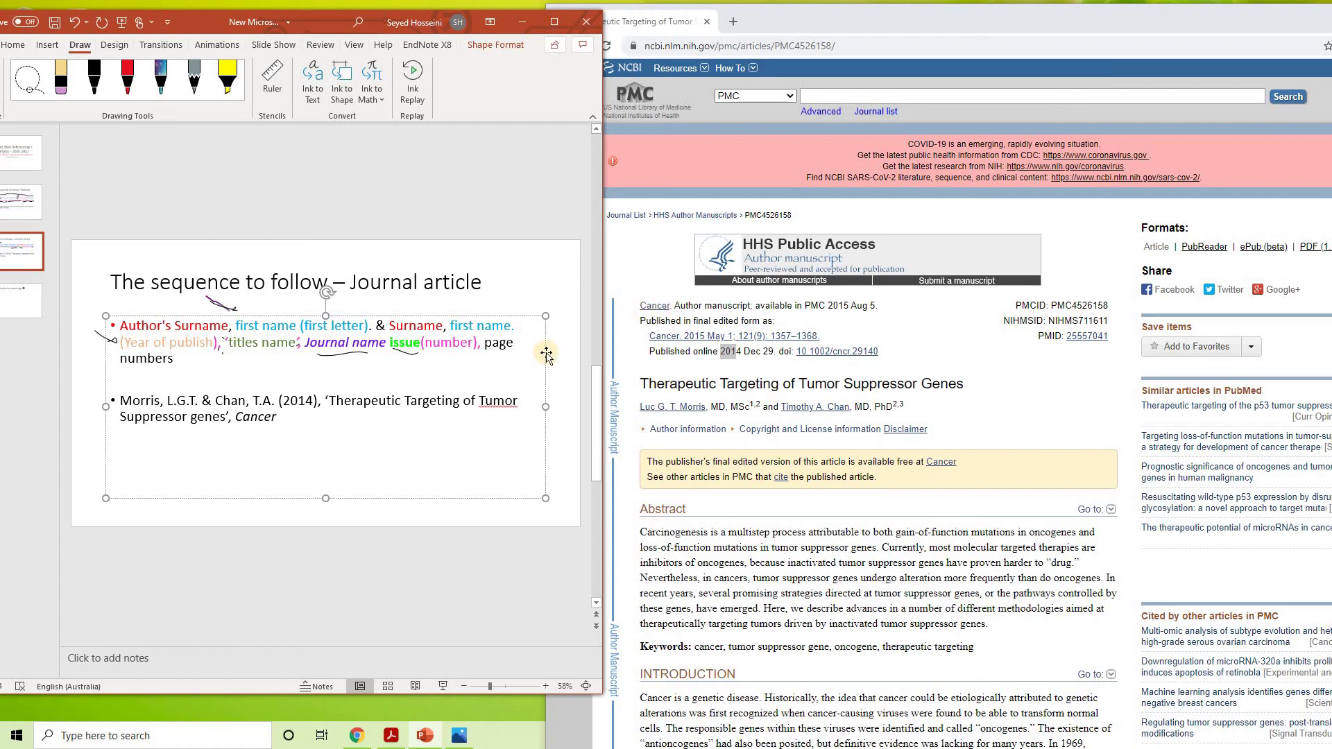
{"action": "type", "text": "r as"}
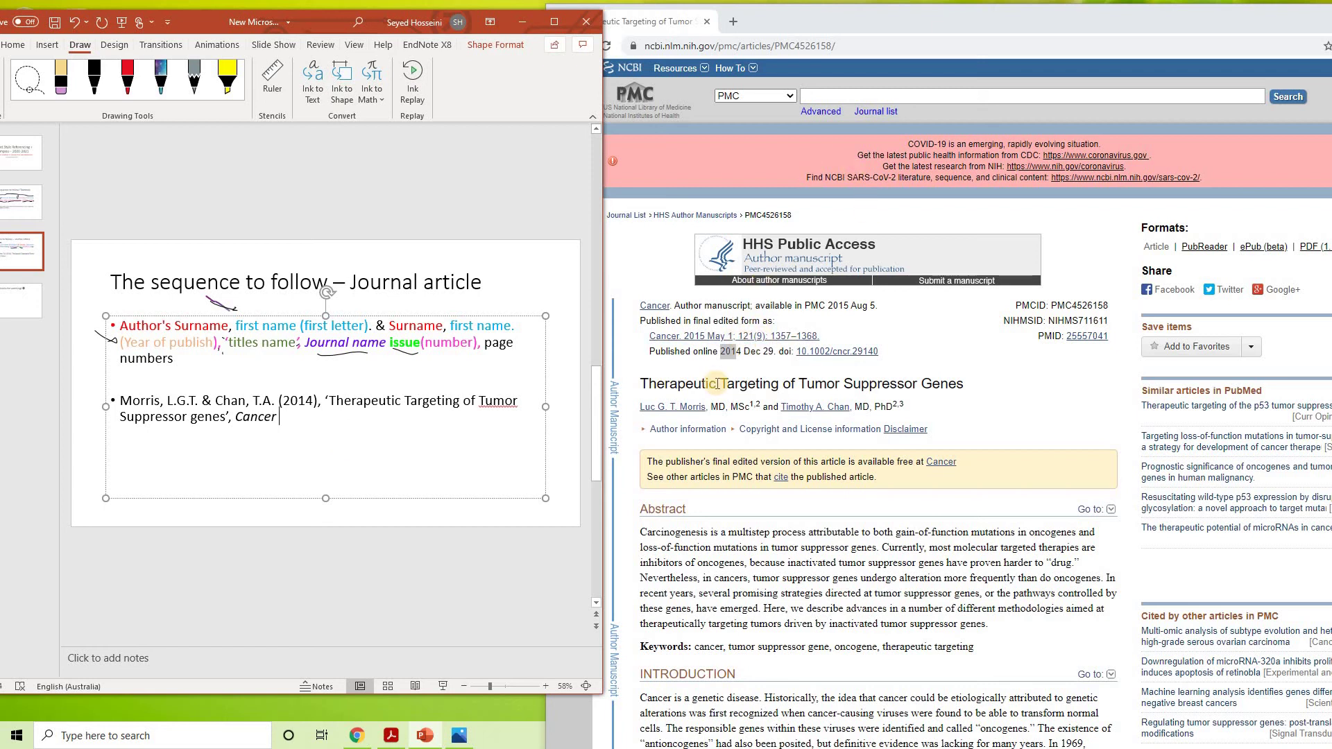
{"action": "type", "text": "121(9), 1357"}
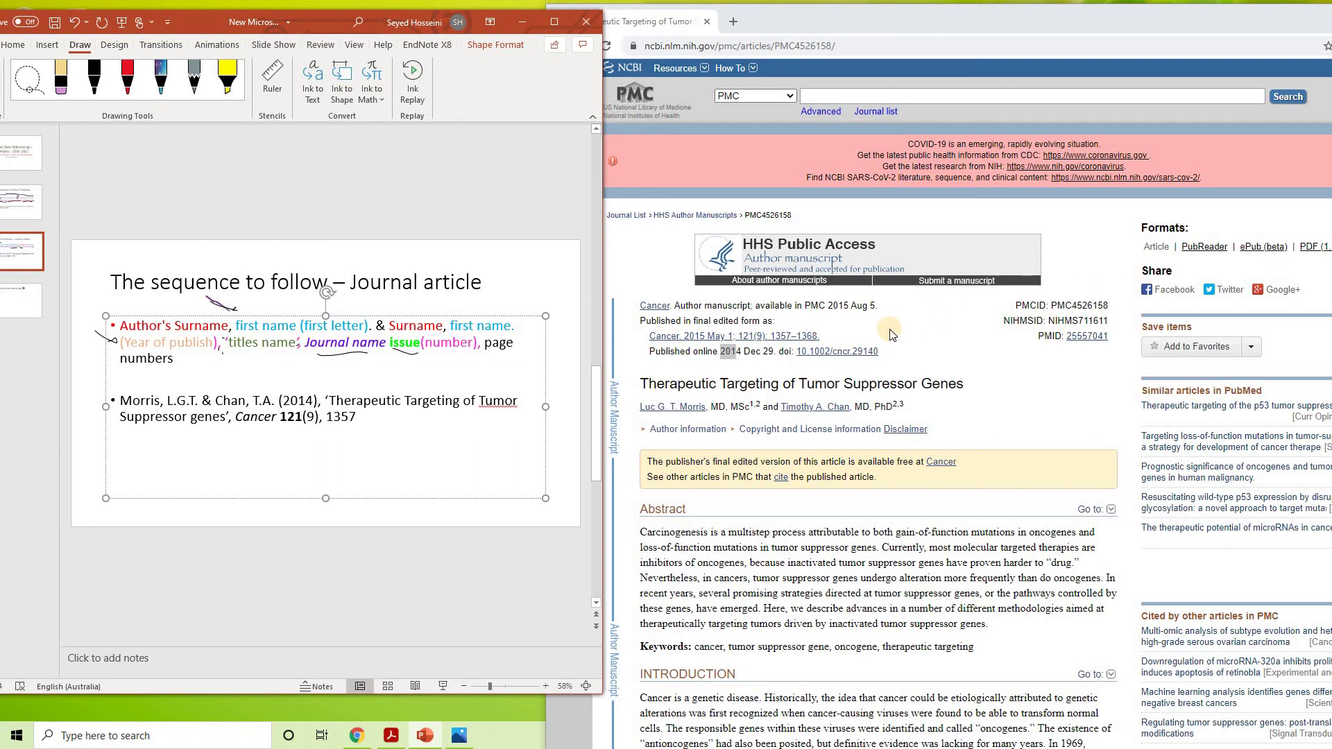
{"action": "type", "text": "-1368"}
{"action": "left_click_drag", "start_coordinate": [842, 384], "coordinate": [816, 384]}
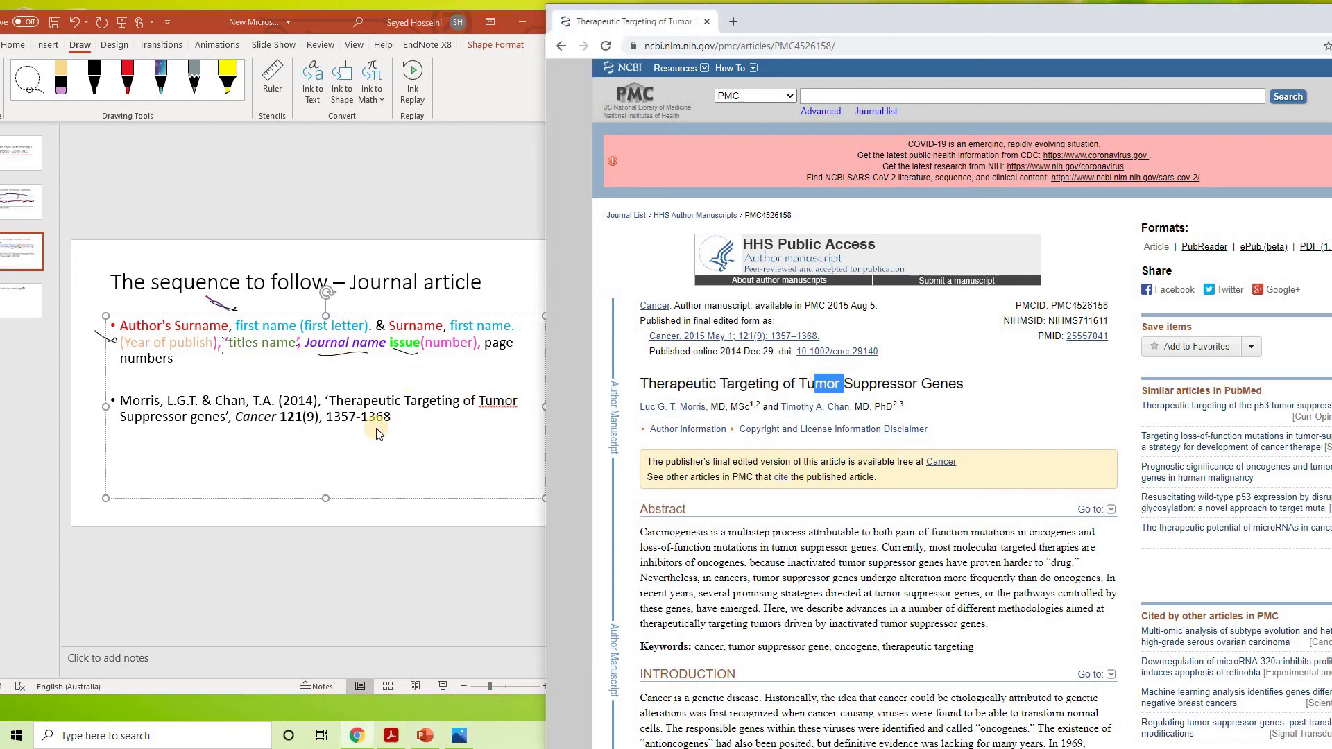
{"action": "left_click", "coordinate": [254, 411]}
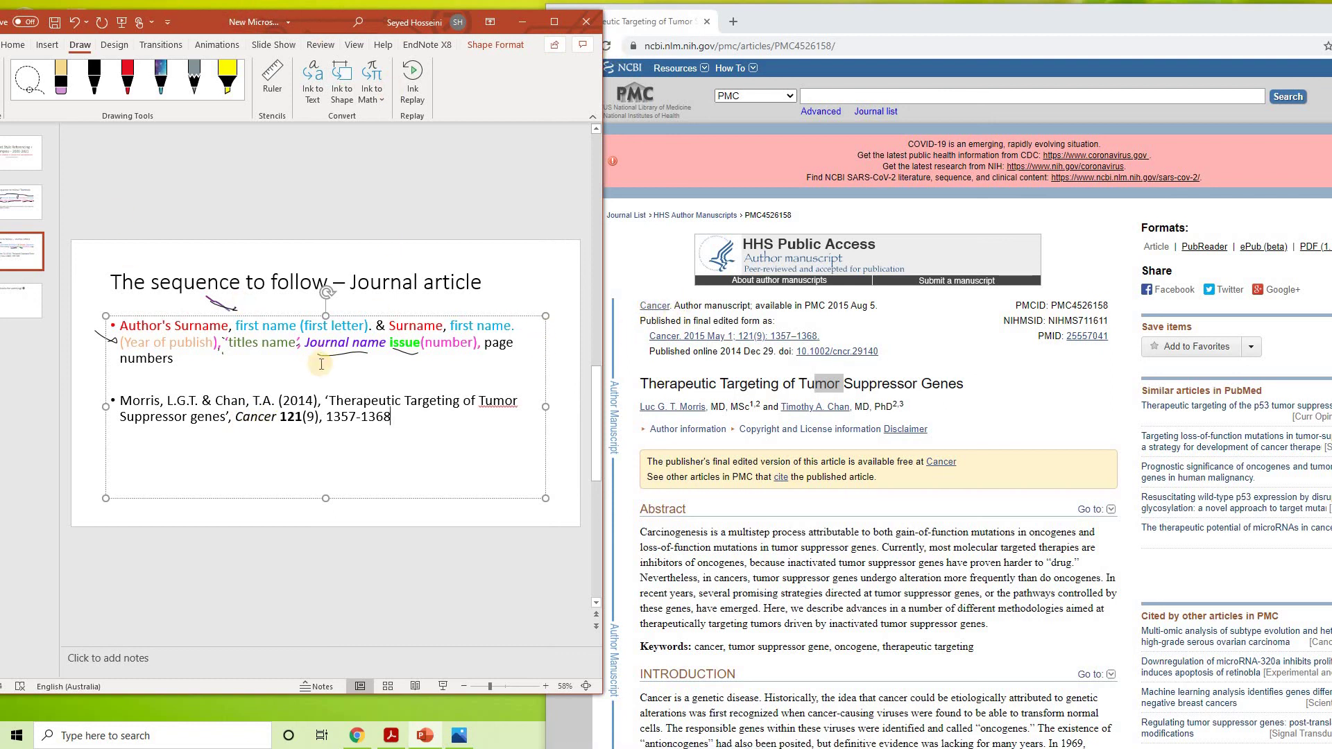
Step: Display closing slide 4, 'Thanks for watching! ☺', from the slide pane
{"action": "left_click", "coordinate": [402, 401]}
{"action": "left_click", "coordinate": [18, 308]}
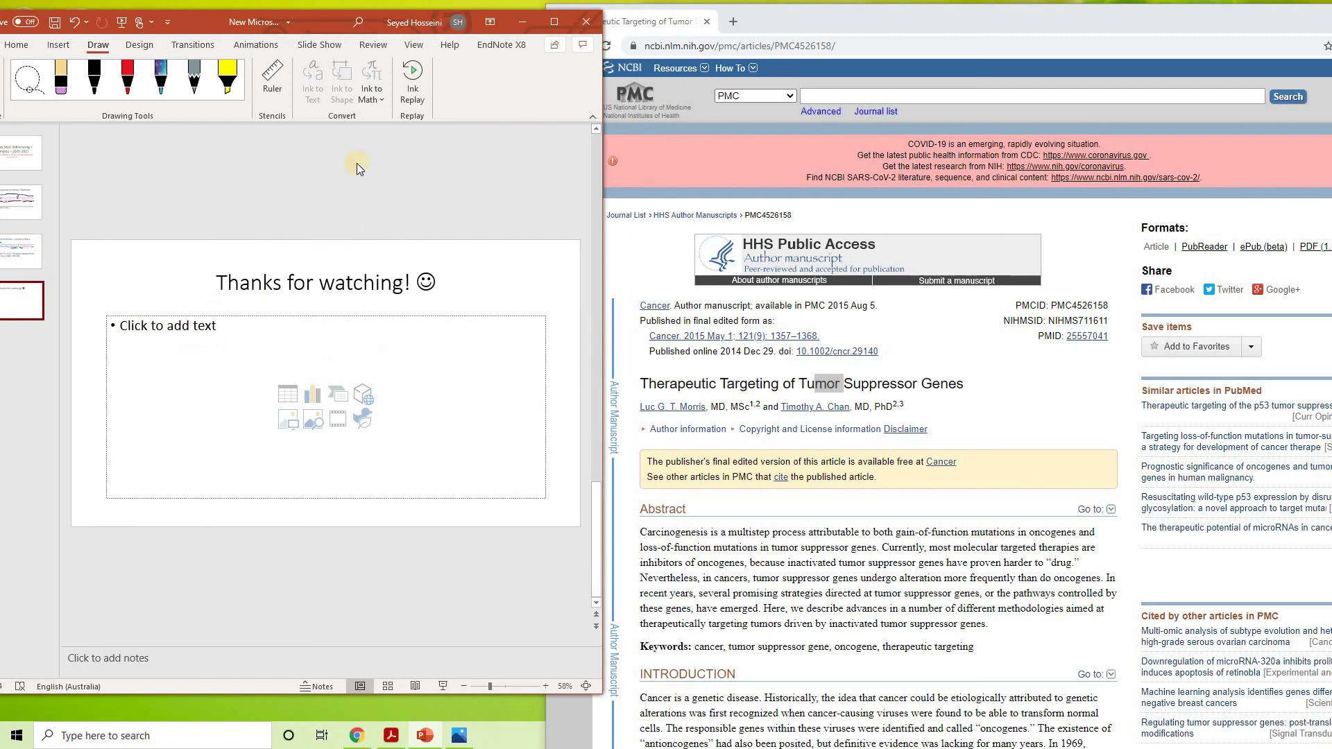